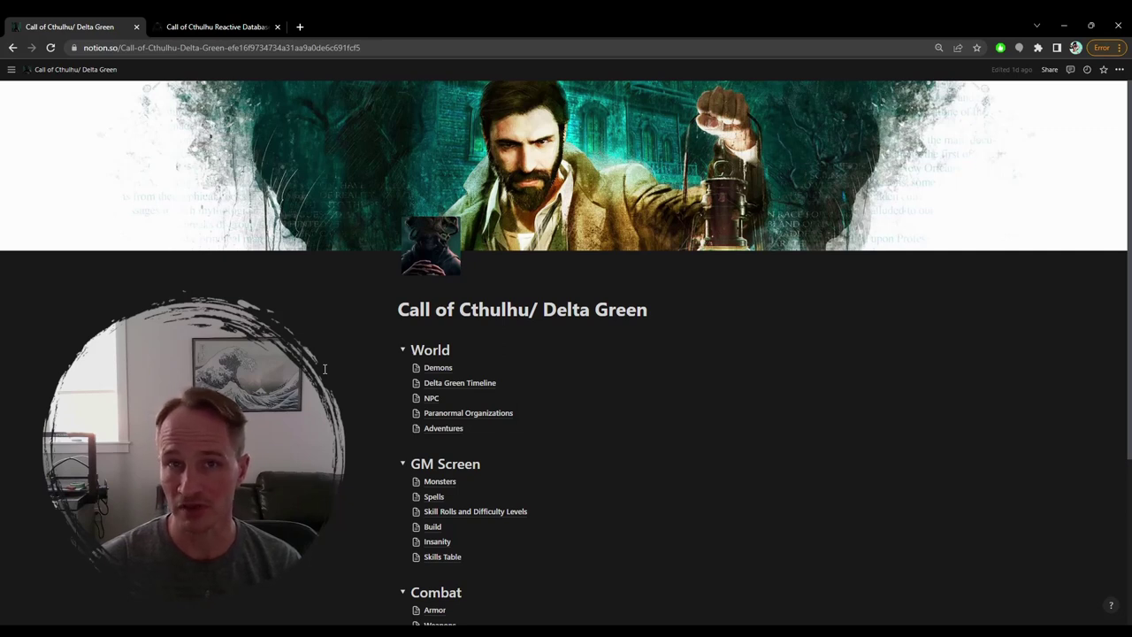
- Scroll through the Call of Cthulhu/Delta Green home page
scroll(371, 356, "down", 2)
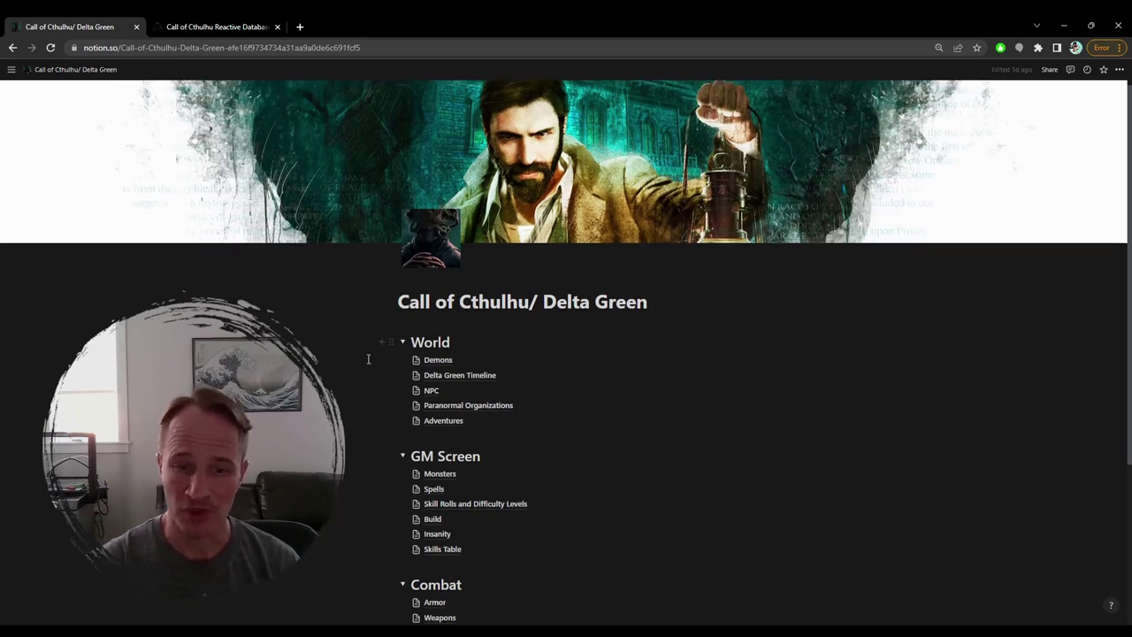
scroll(355, 370, "up", 2)
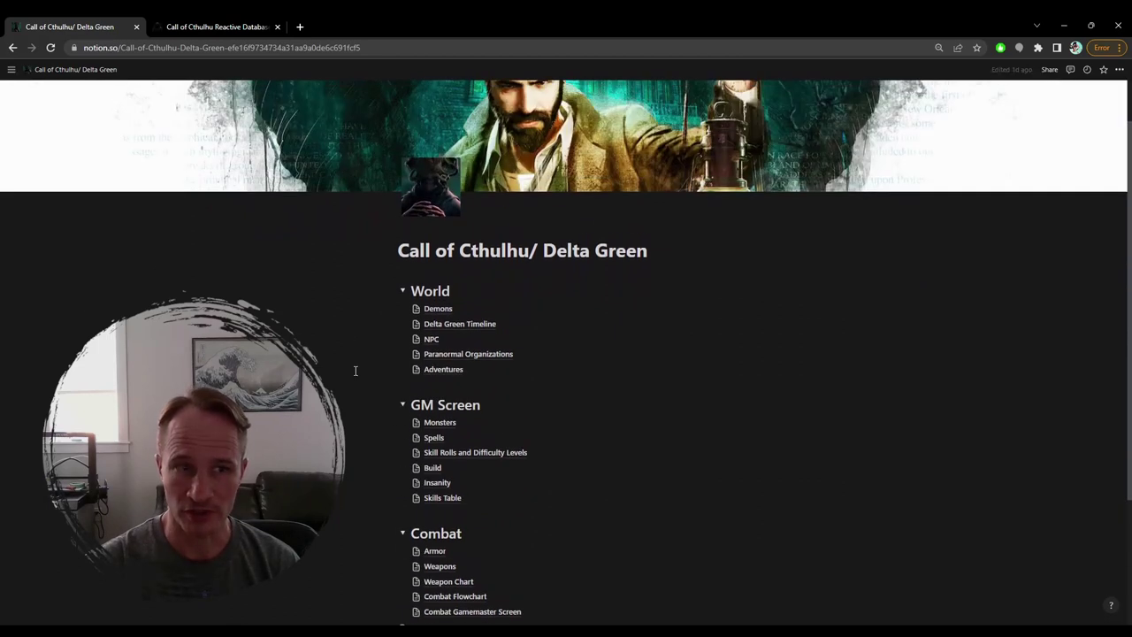
scroll(359, 370, "down", 2)
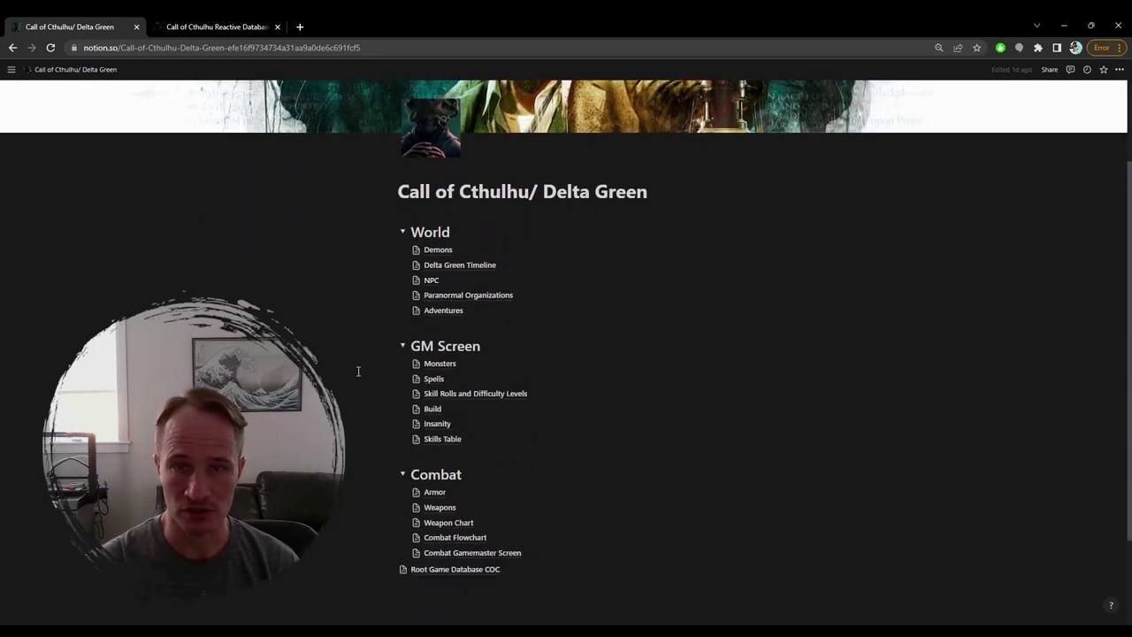
scroll(360, 374, "down", 1)
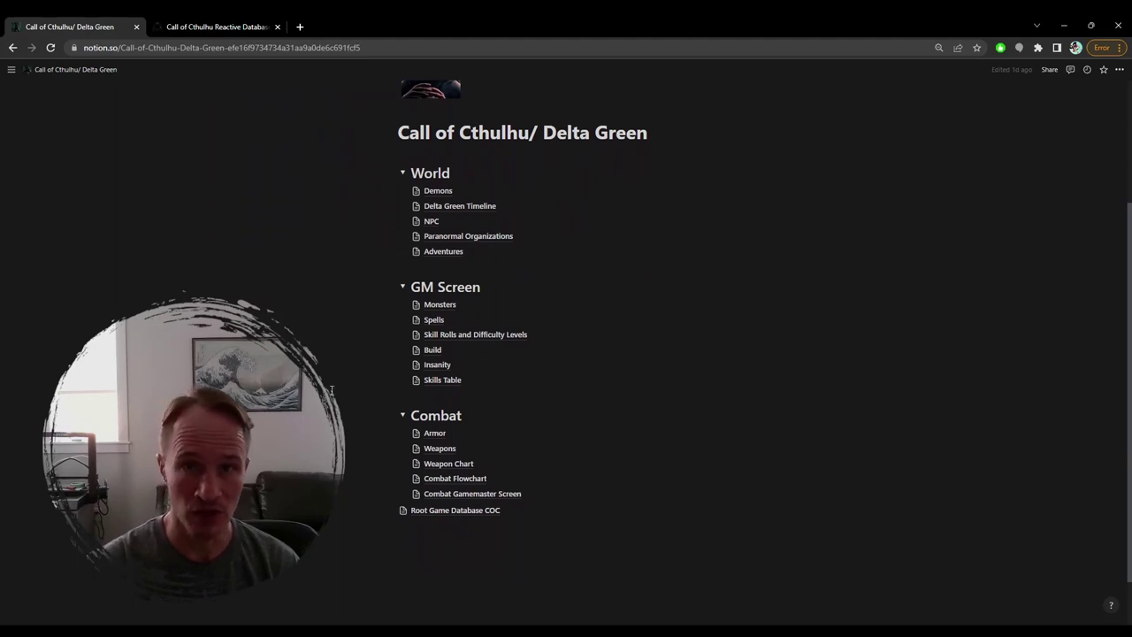
scroll(331, 390, "up", 3)
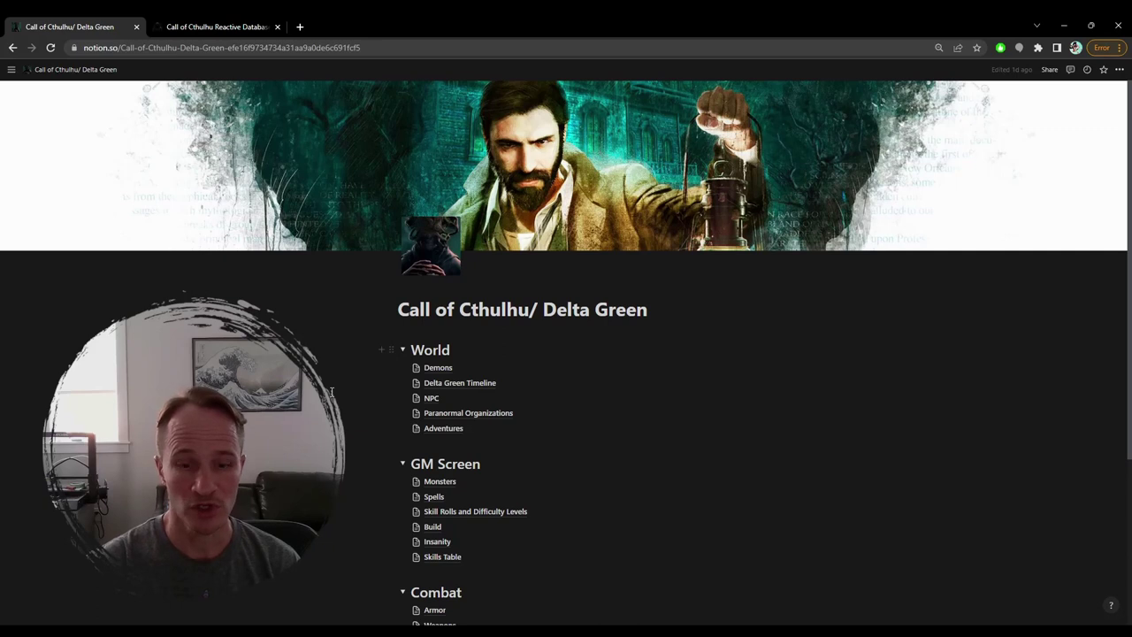
scroll(332, 389, "down", 2)
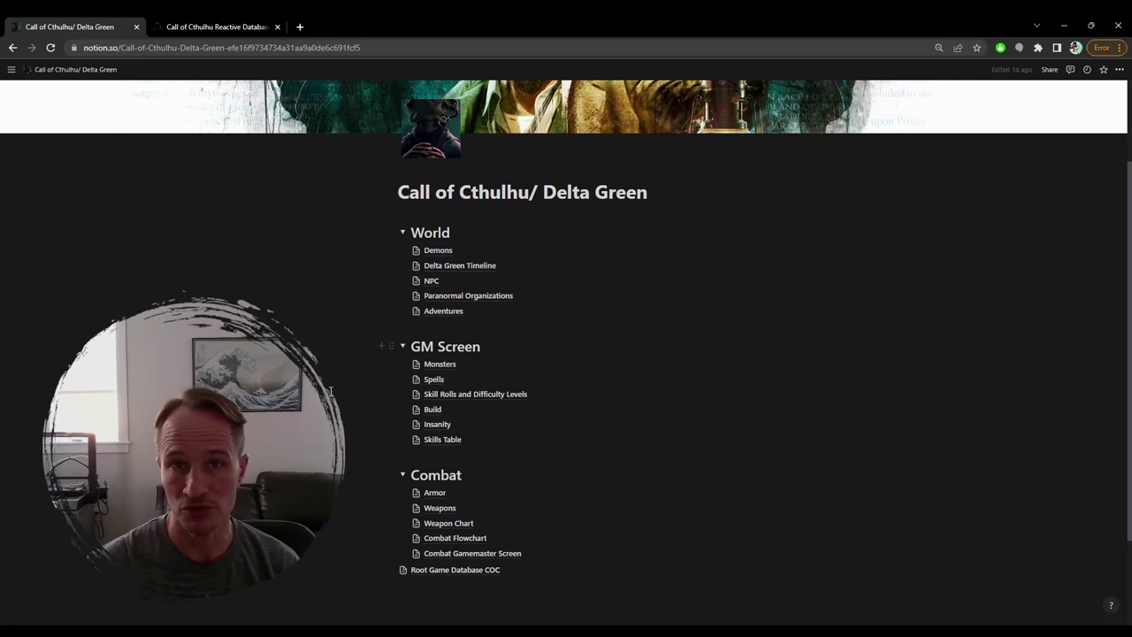
scroll(330, 391, "up", 2)
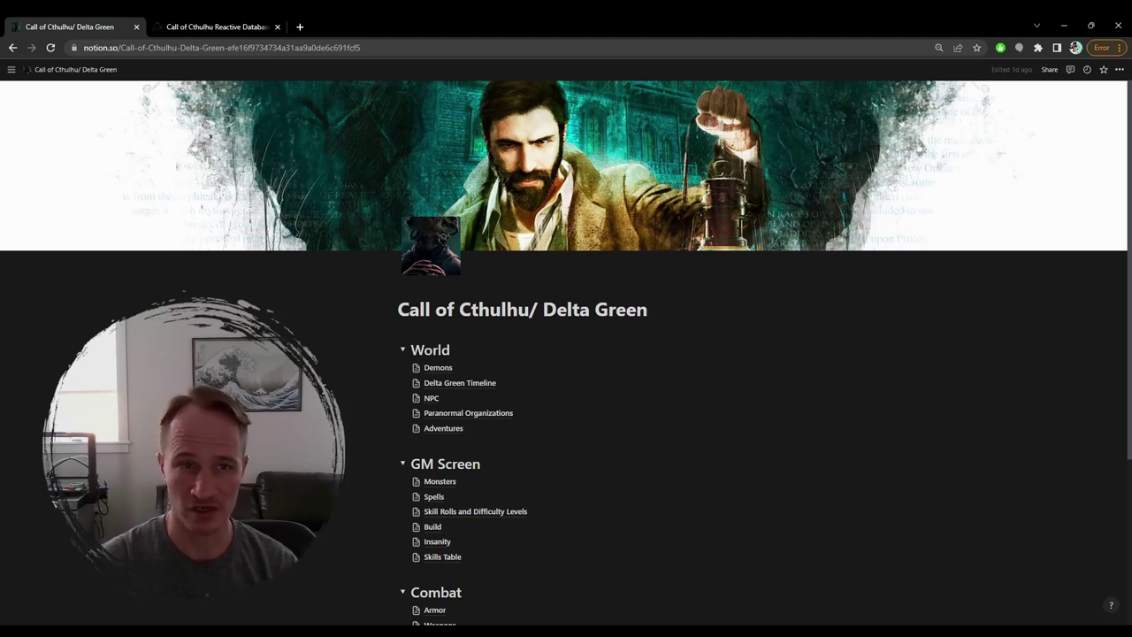
scroll(299, 341, "down", 3)
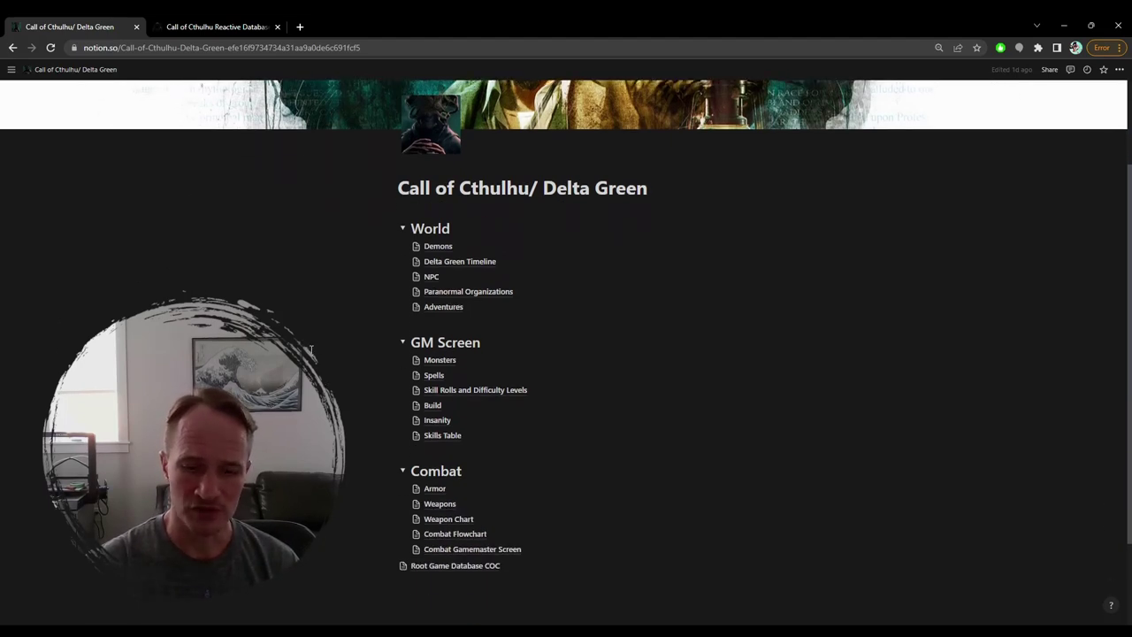
scroll(679, 360, "up", 3)
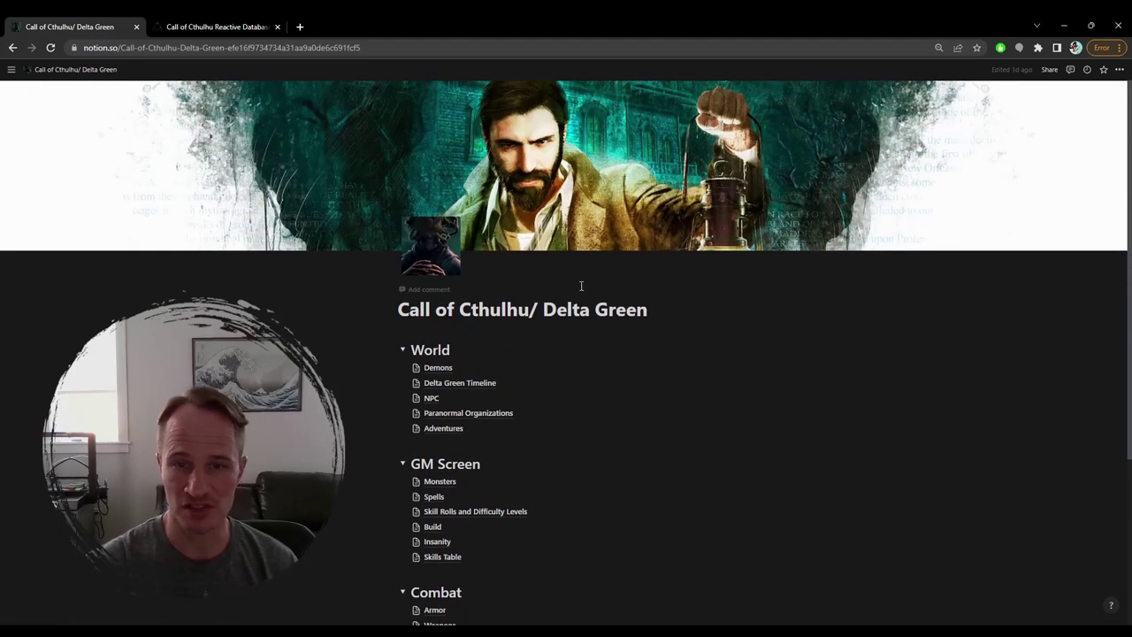
scroll(685, 316, "down", 2)
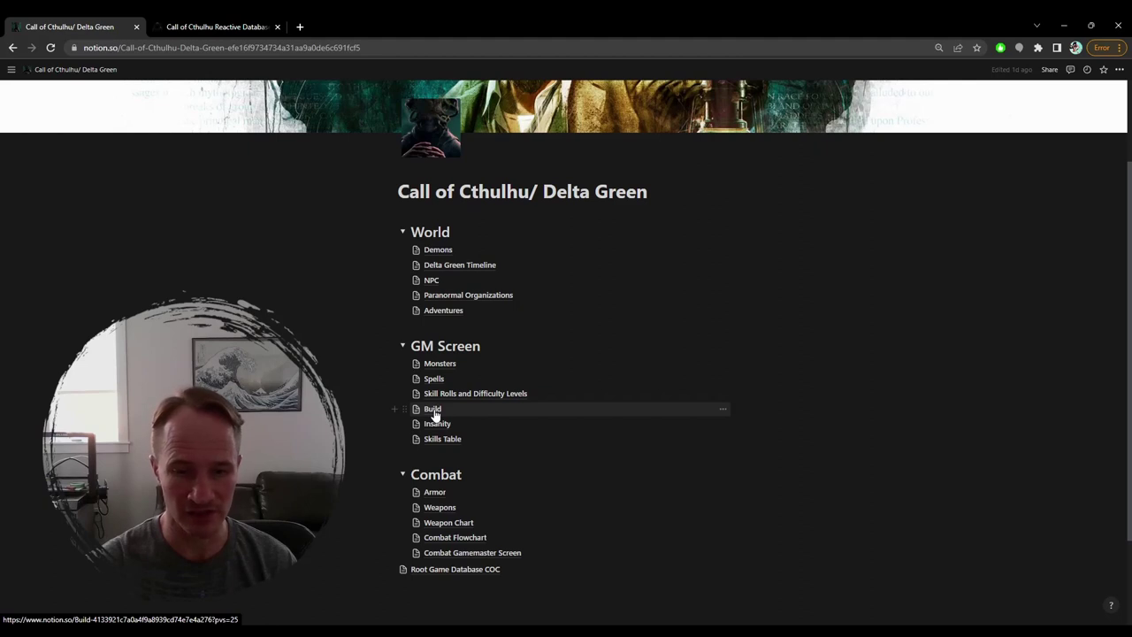
- Open the Build page and look over its Comparative Builds Table
left_click(432, 409)
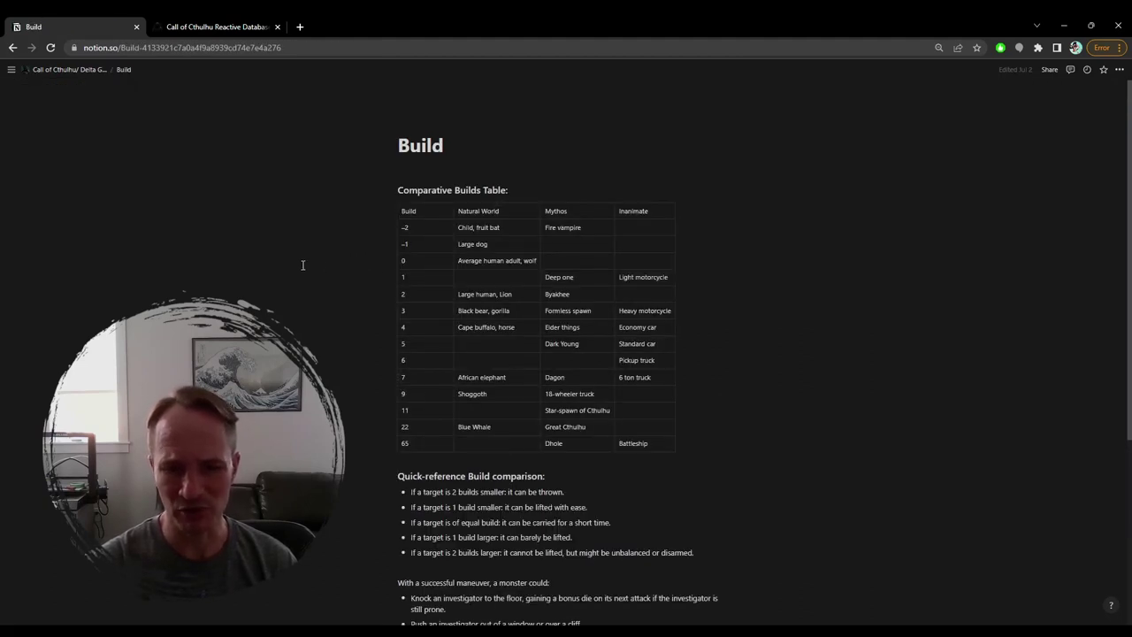
scroll(313, 267, "down", 2)
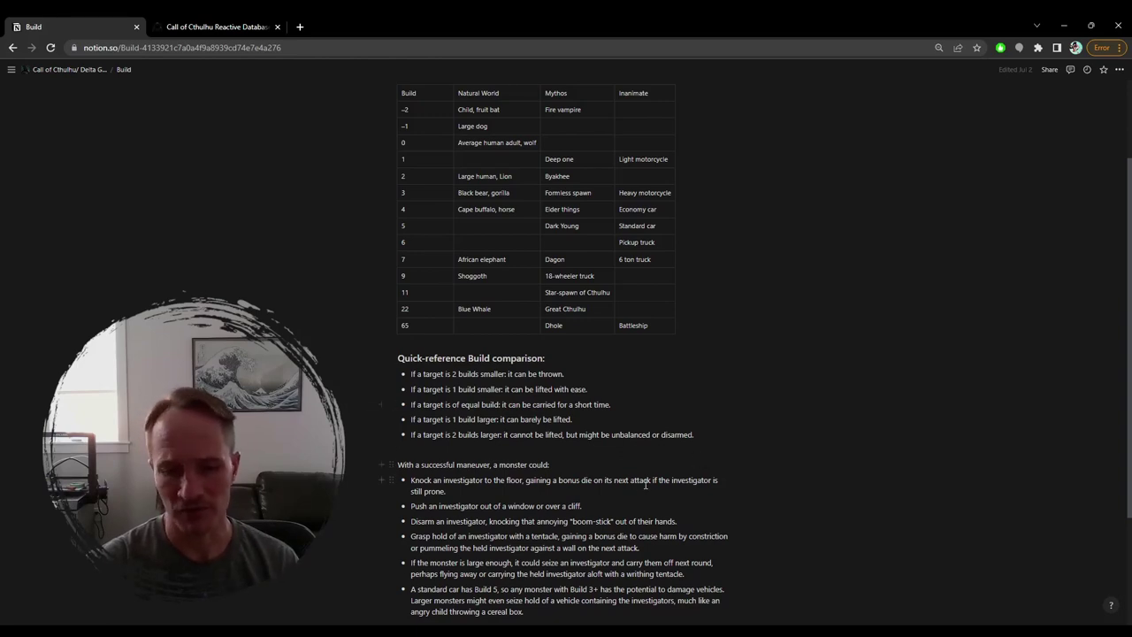
scroll(646, 485, "down", 2)
scroll(226, 168, "up", 3)
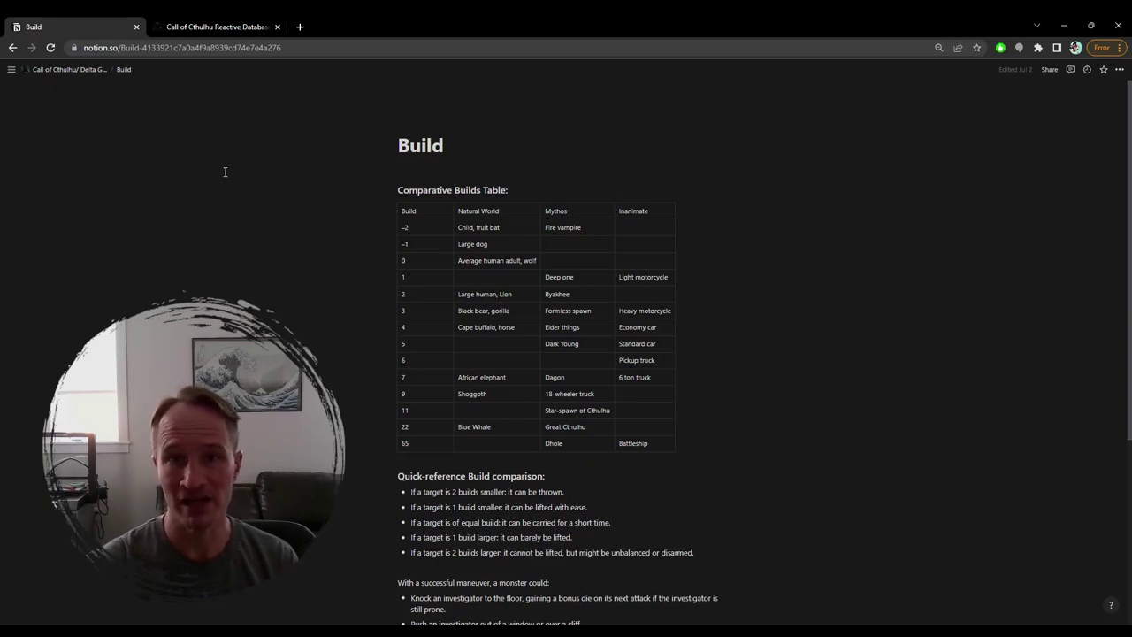
- Return to the Call of Cthulhu/Delta Green page and browse the Weapons database
left_click(67, 69)
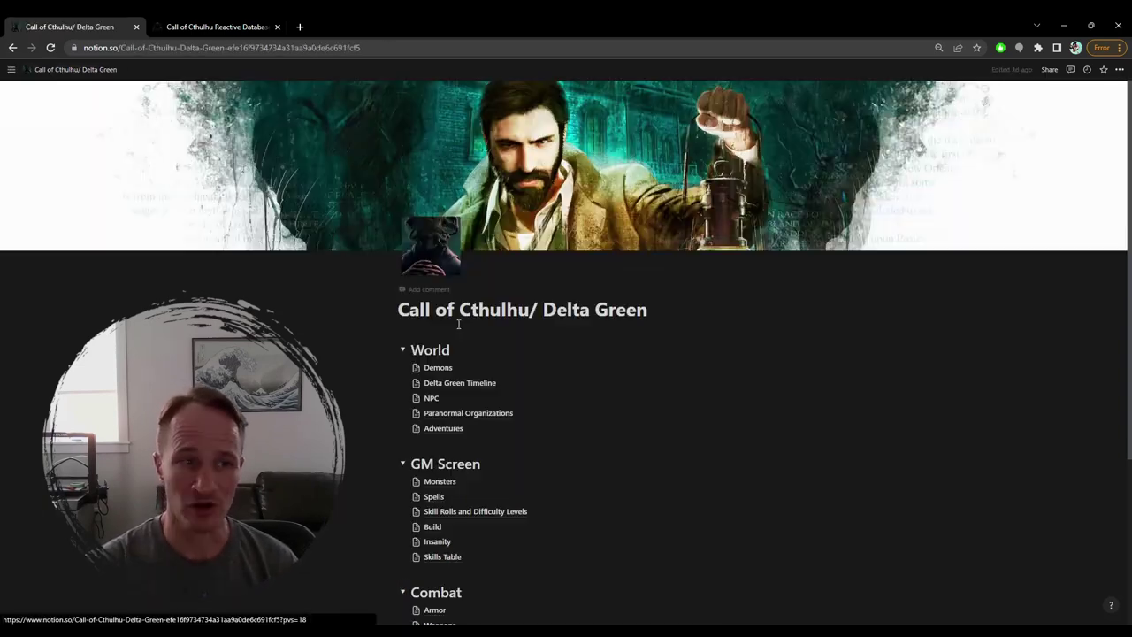
scroll(489, 358, "down", 2)
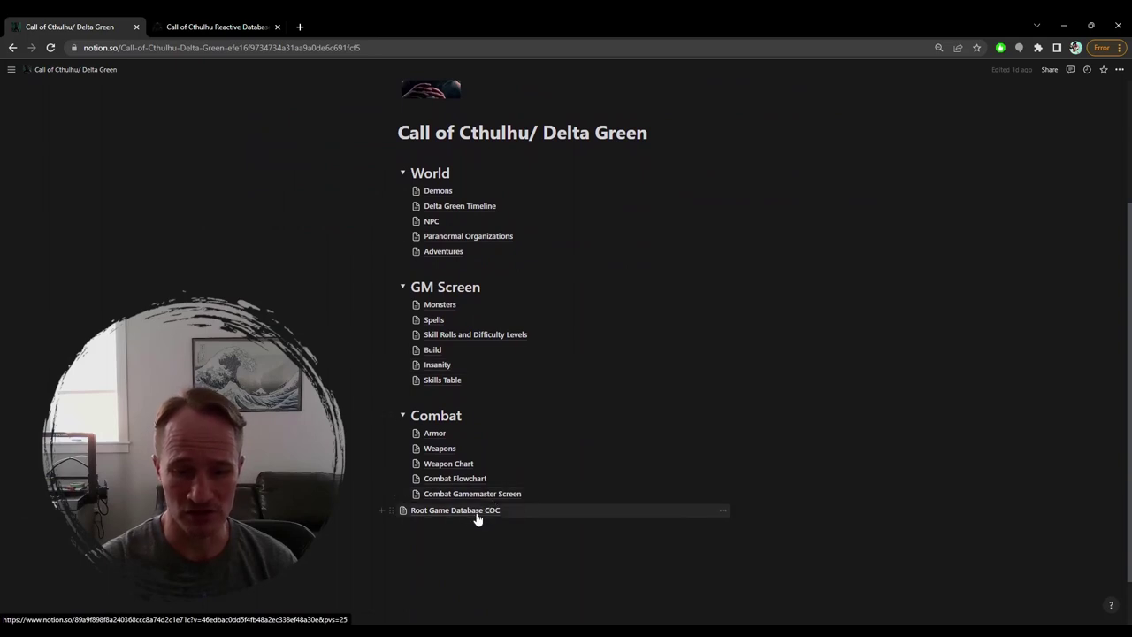
left_click(438, 448)
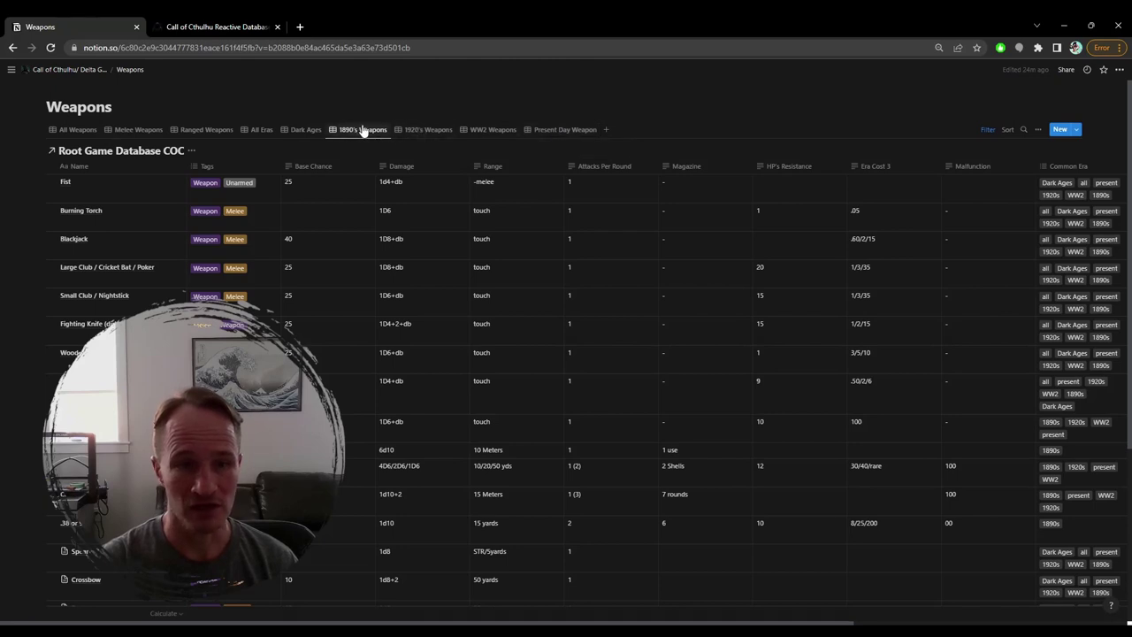
scroll(442, 197, "down", 1)
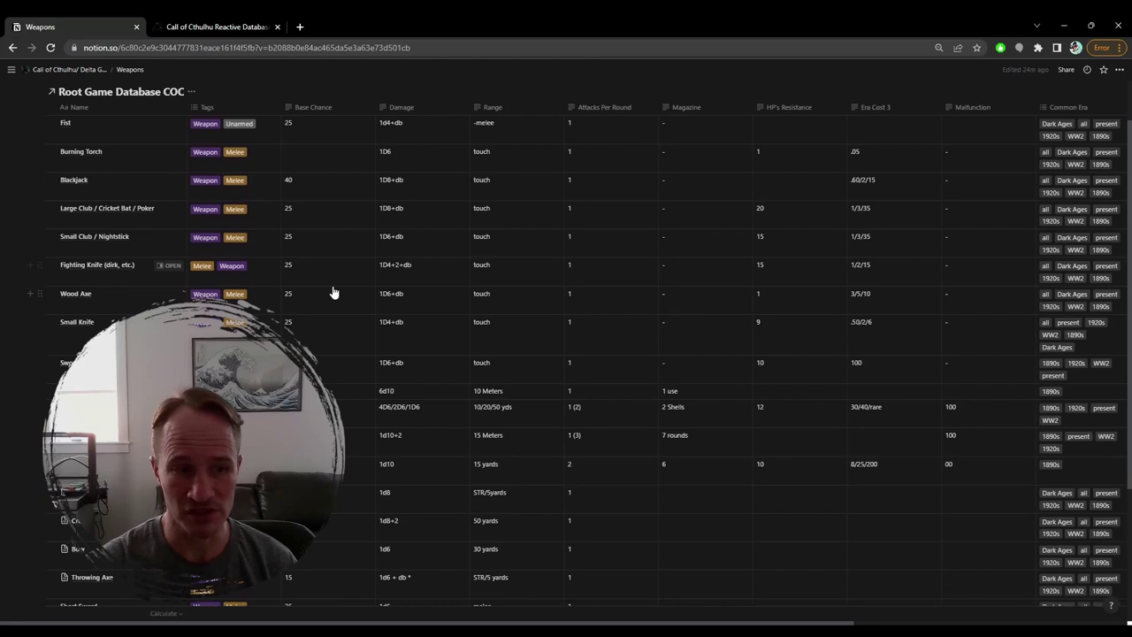
scroll(361, 295, "down", 1)
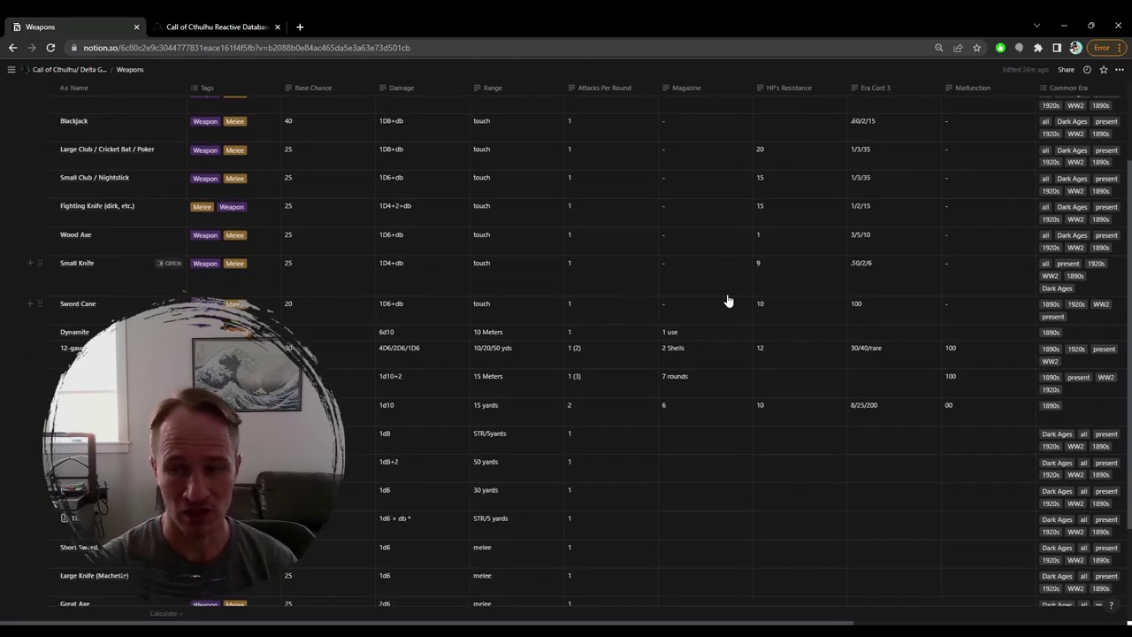
scroll(730, 303, "down", 2)
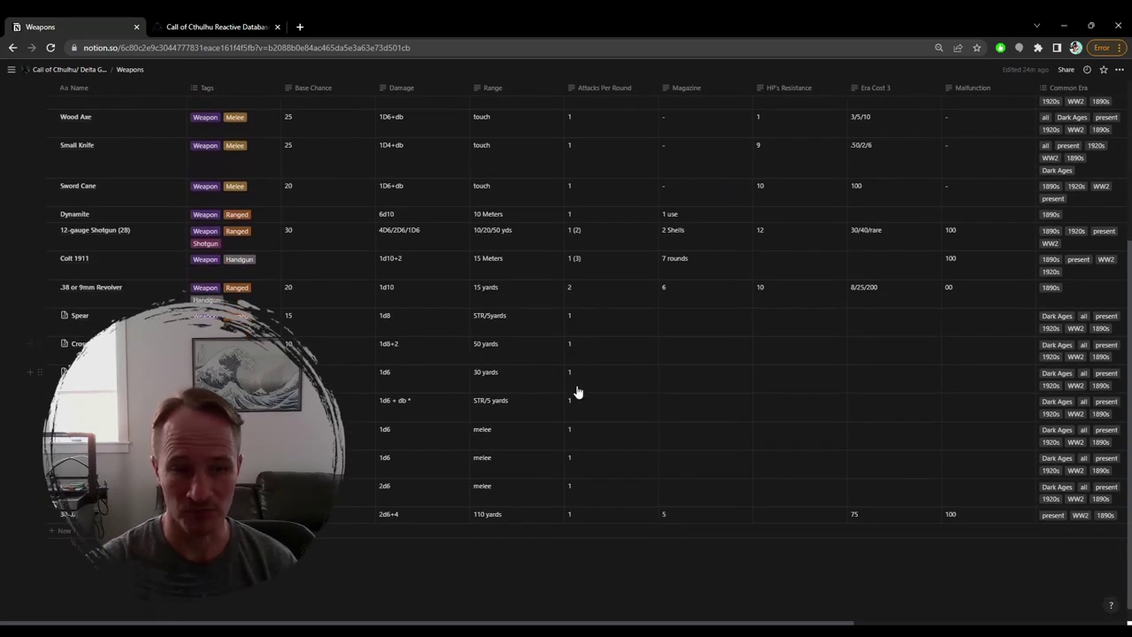
scroll(576, 391, "up", 4)
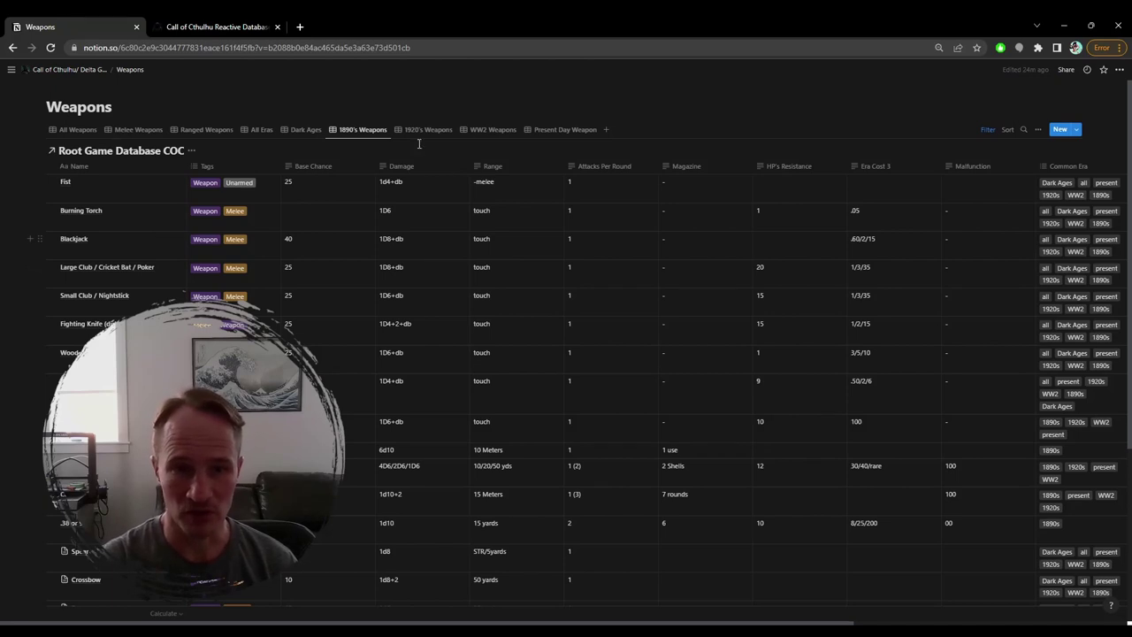
- Switch the Weapons table to the Dark Ages view, then back to All Weapons
left_click(303, 132)
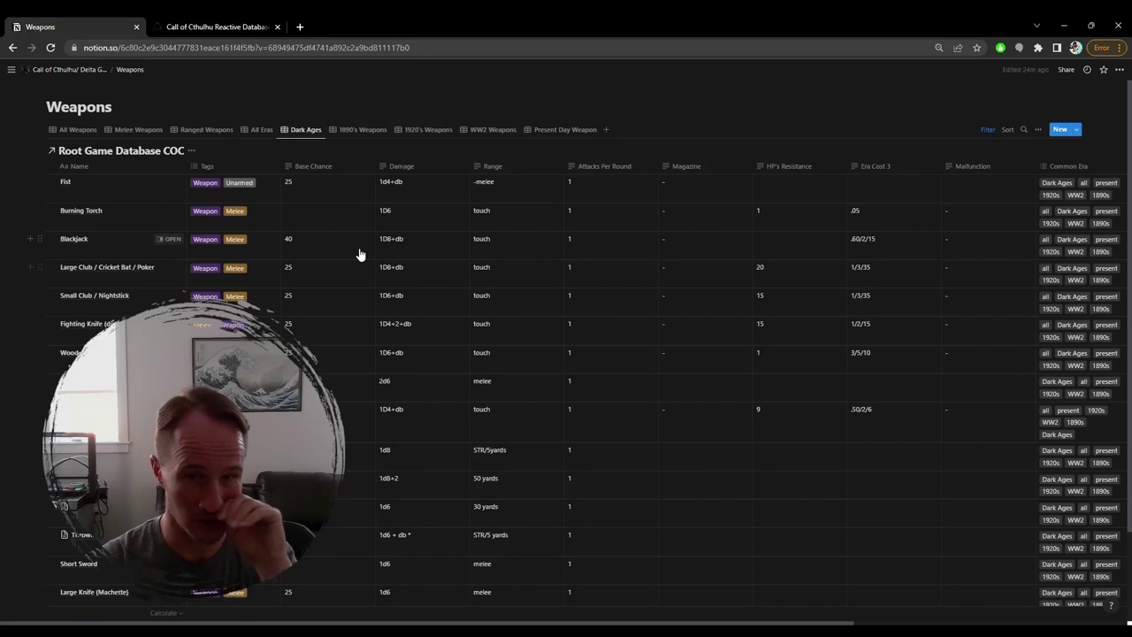
left_click(79, 131)
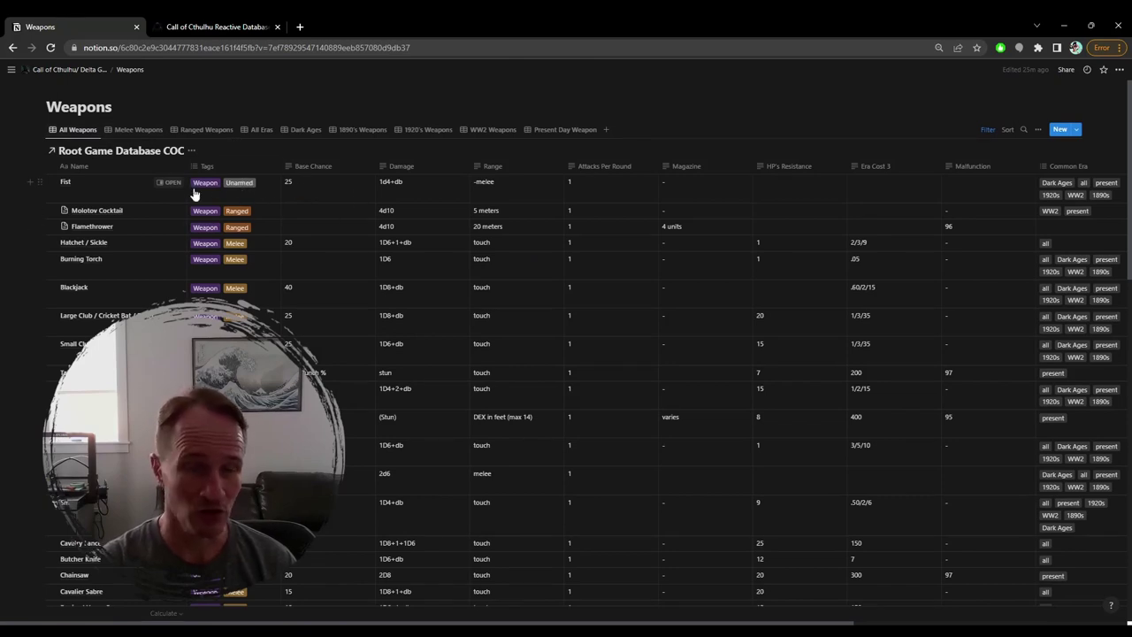
scroll(237, 219, "down", 1)
scroll(237, 225, "down", 4)
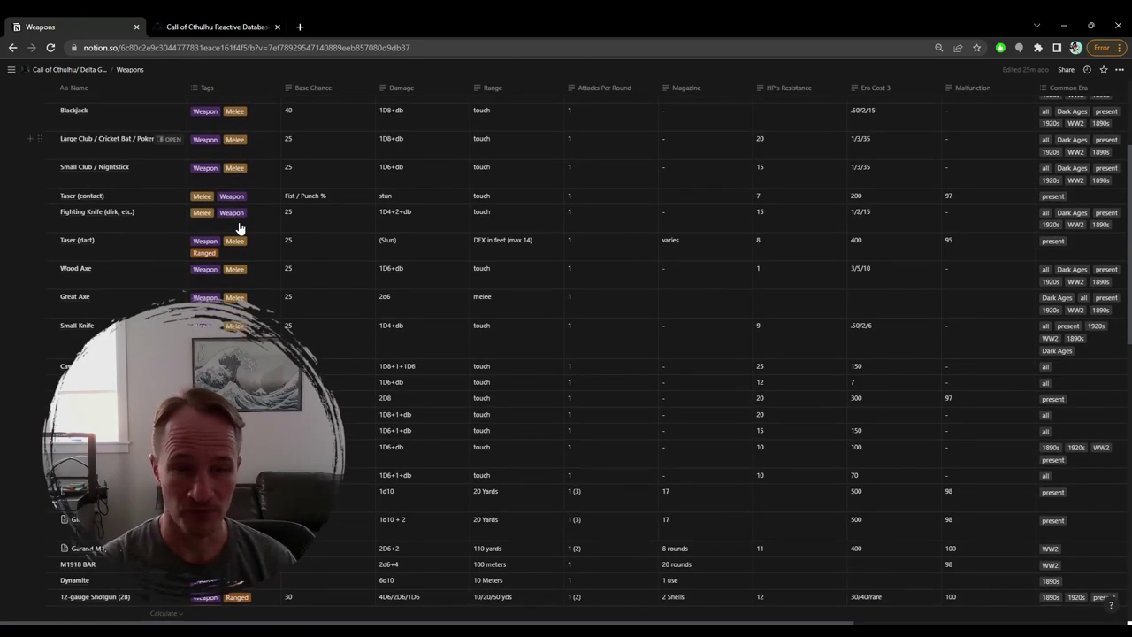
scroll(228, 321, "up", 3)
scroll(228, 321, "up", 2)
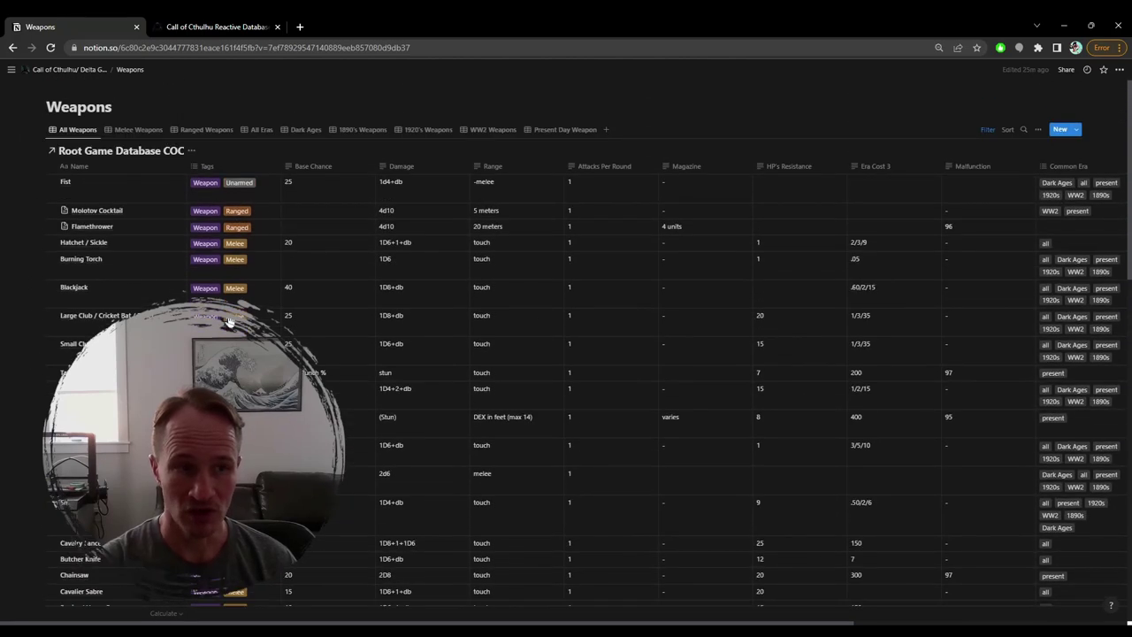
left_click(68, 72)
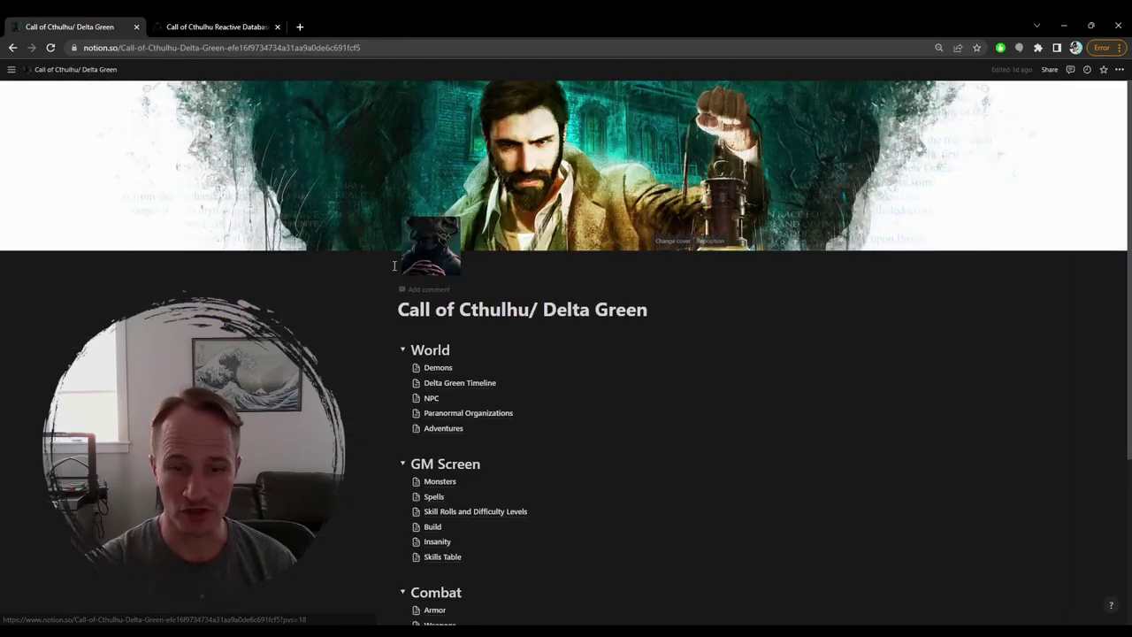
scroll(344, 282, "down", 3)
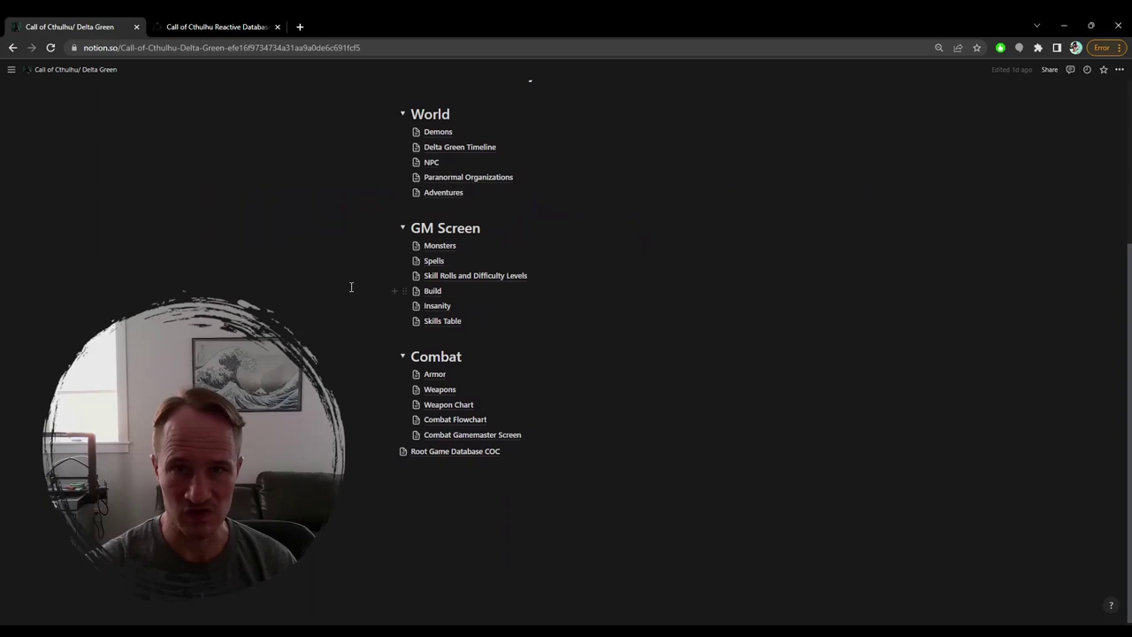
left_click(459, 453)
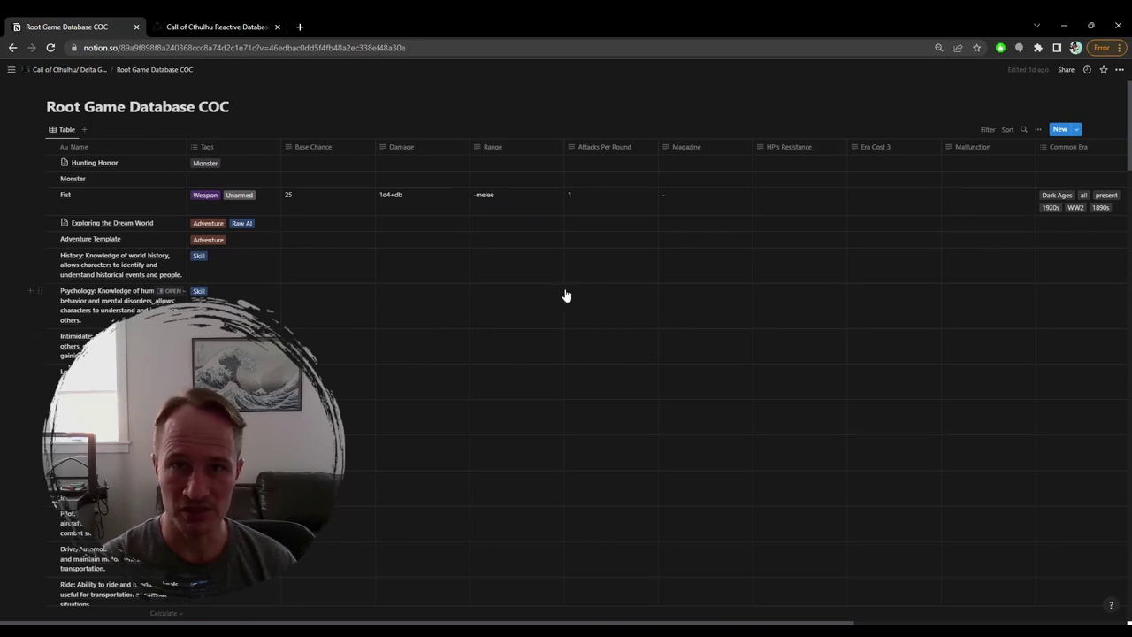
scroll(541, 321, "down", 2)
scroll(543, 322, "up", 2)
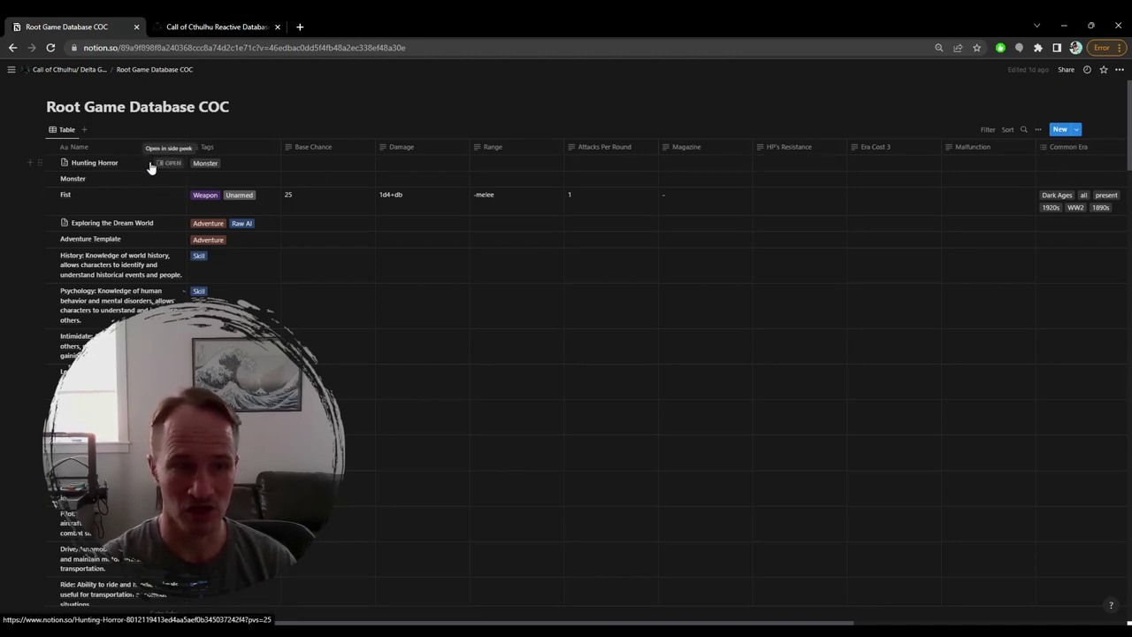
scroll(271, 240, "down", 5)
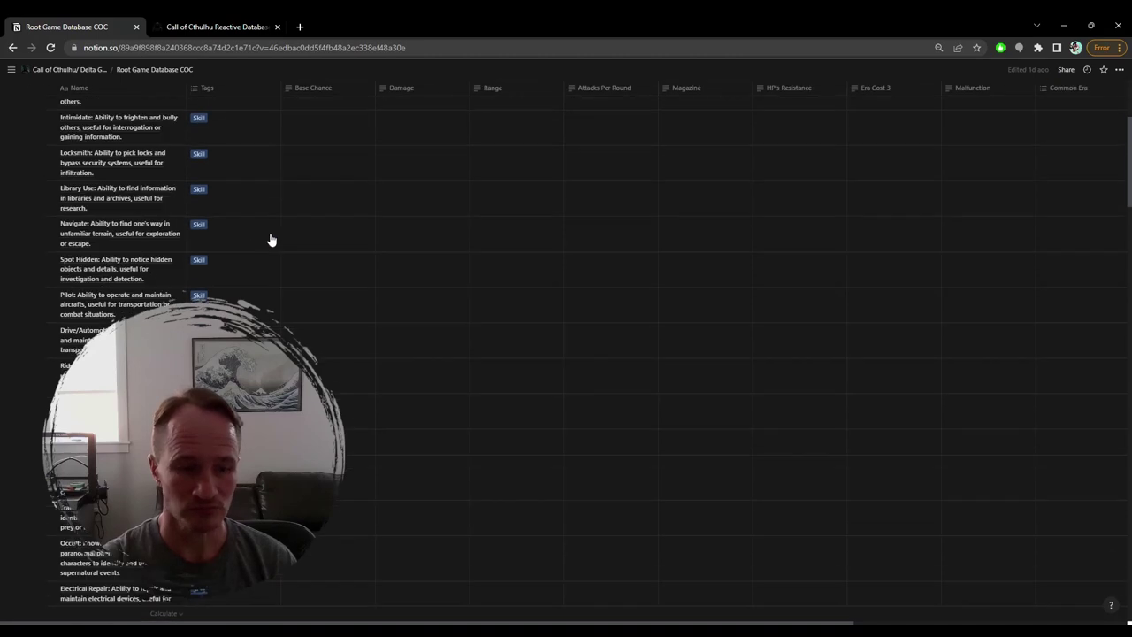
scroll(267, 282, "down", 5)
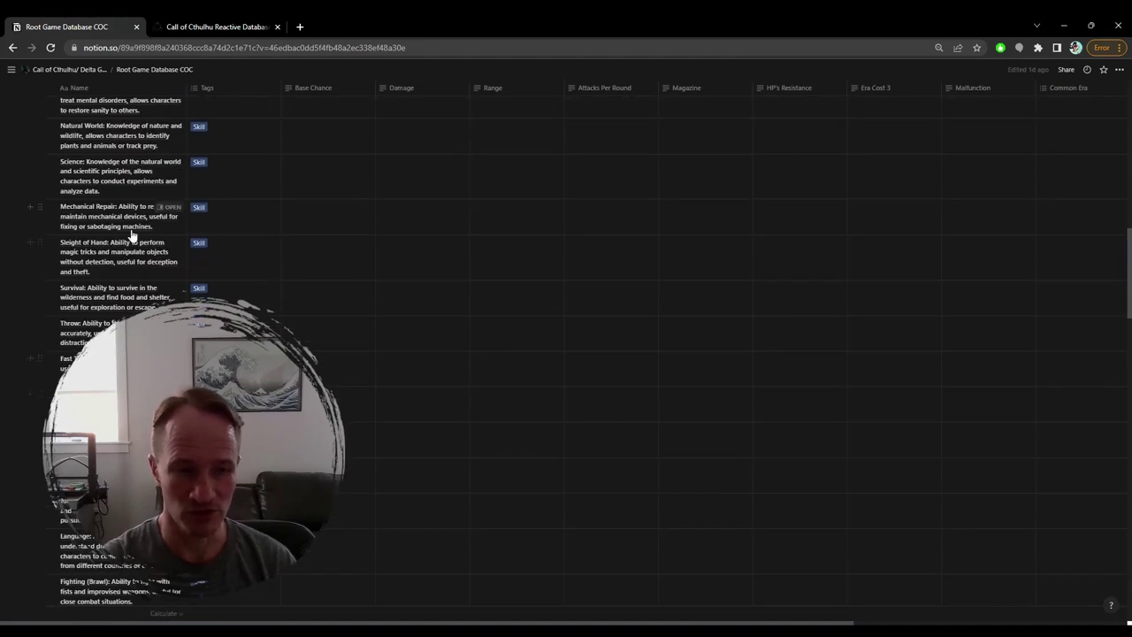
scroll(154, 267, "up", 8)
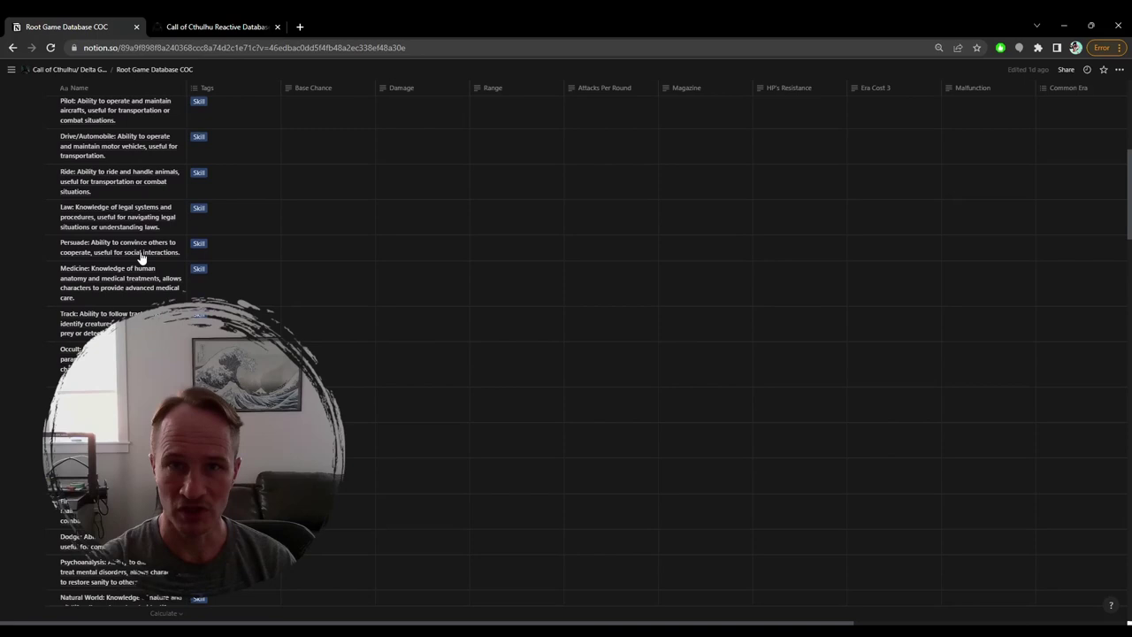
scroll(141, 256, "up", 3)
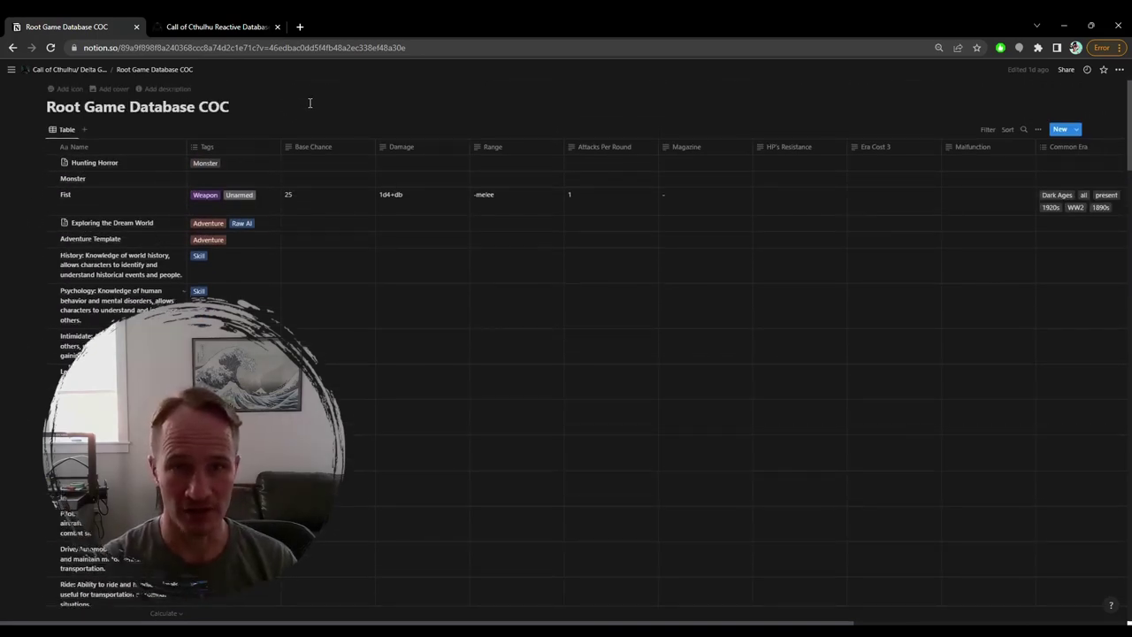
- Glance at the published Call of Cthulhu Reactive Database, then return to the Root Game Database COC table
left_click(217, 26)
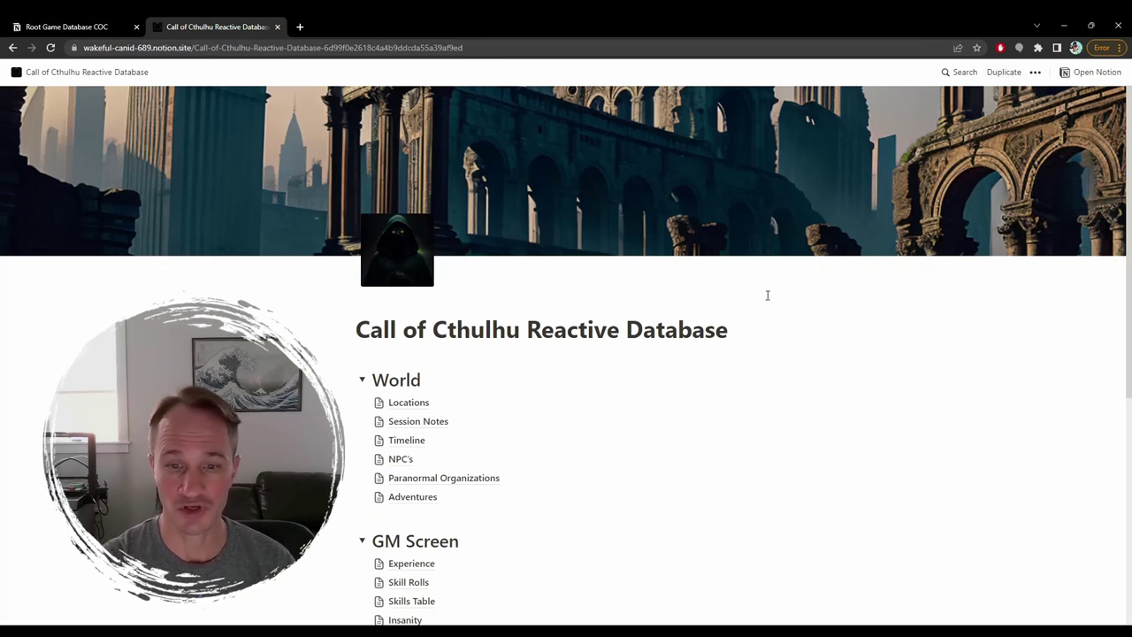
left_click(71, 28)
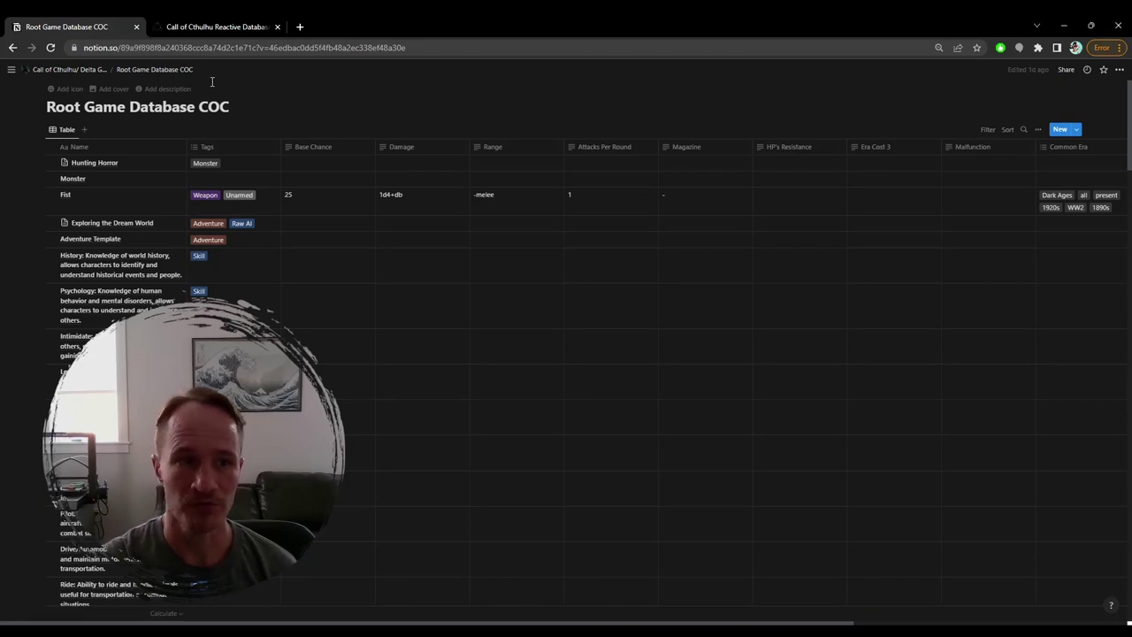
- Go to the Call of Cthulhu/Delta Green home page and open the Armor database
left_click(64, 71)
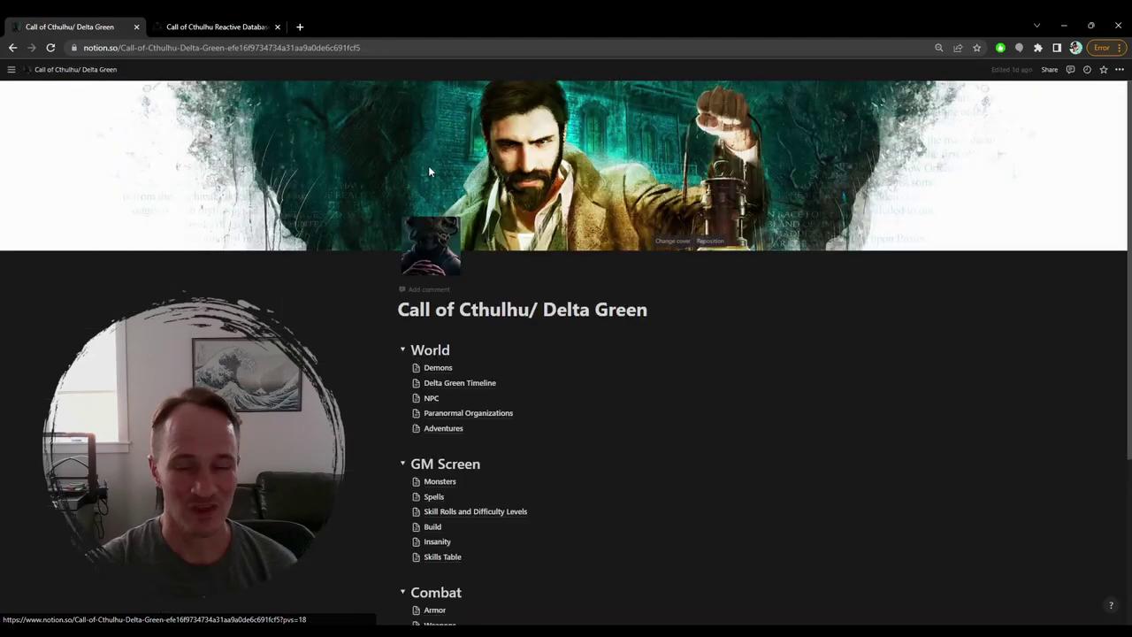
scroll(353, 259, "down", 3)
scroll(336, 268, "down", 2)
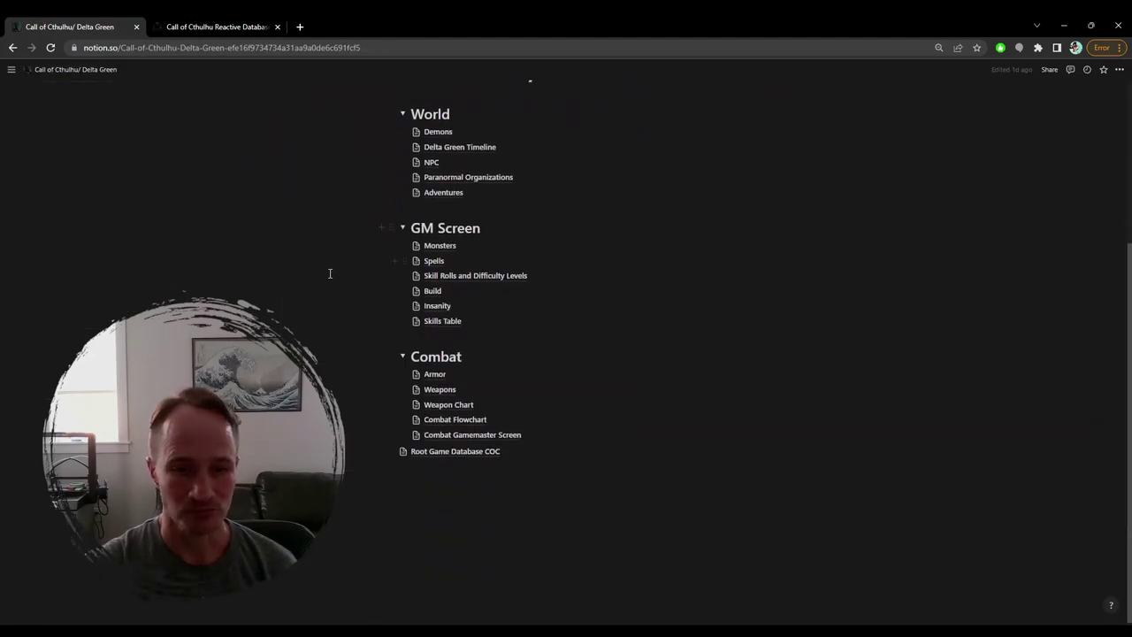
left_click(442, 378)
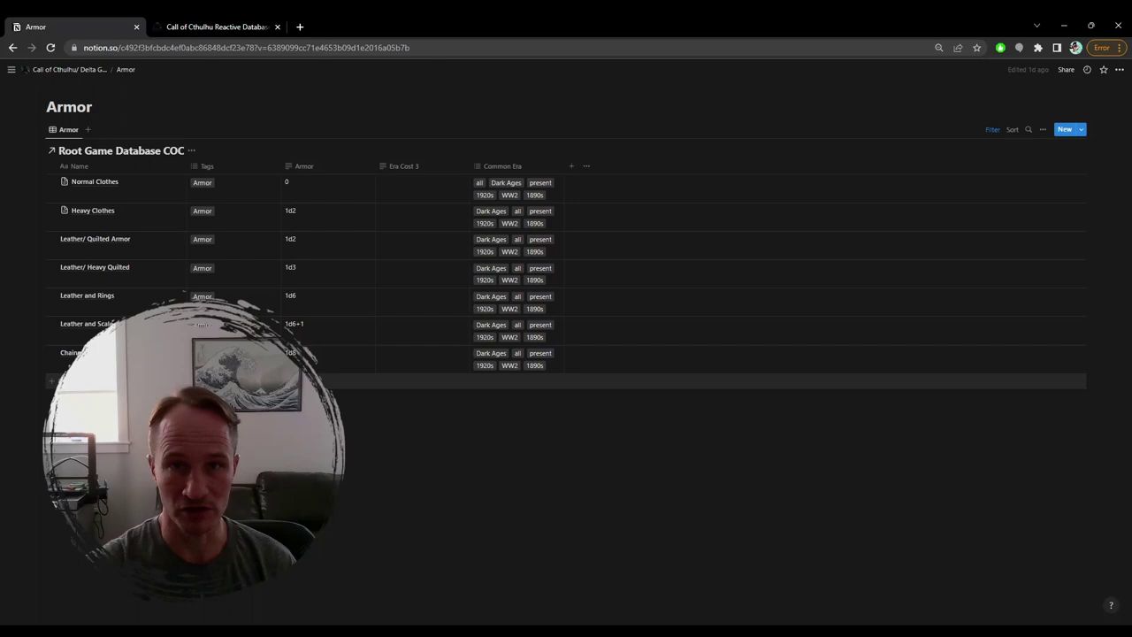
- Add a blank row to the Armor table, check its Common Era options, and return home
left_click(80, 381)
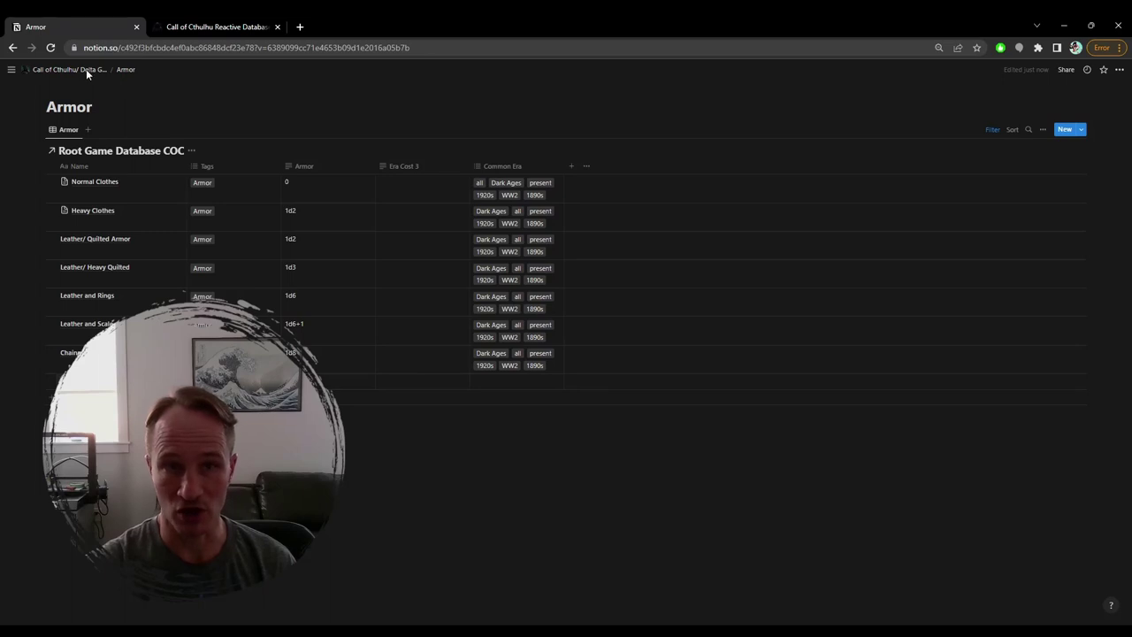
left_click(492, 382)
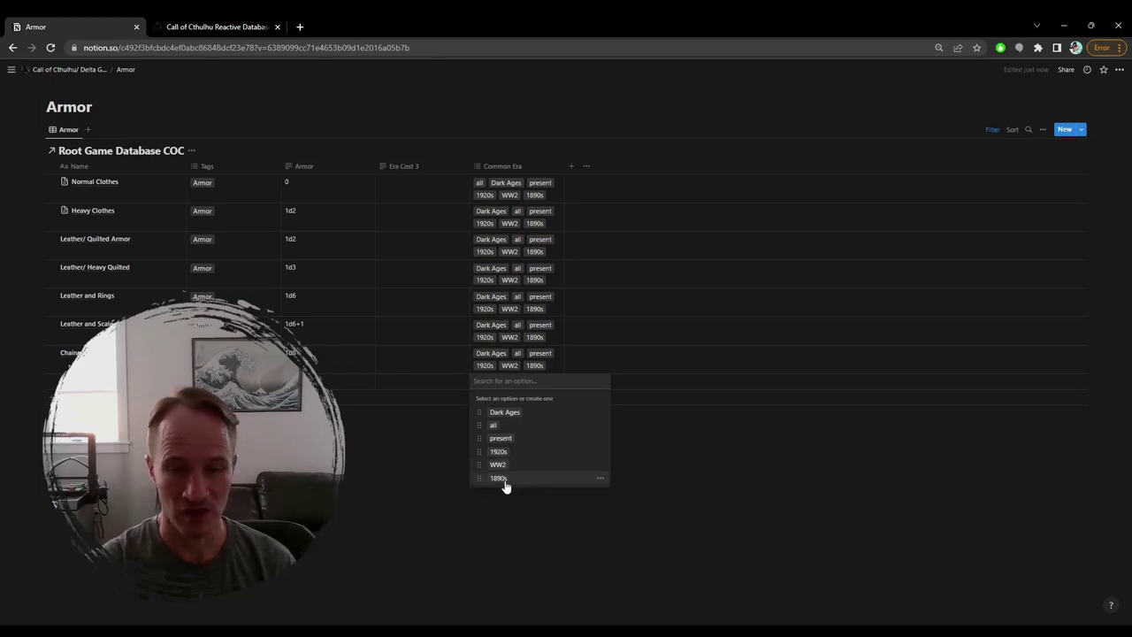
left_click(62, 69)
left_click(62, 69)
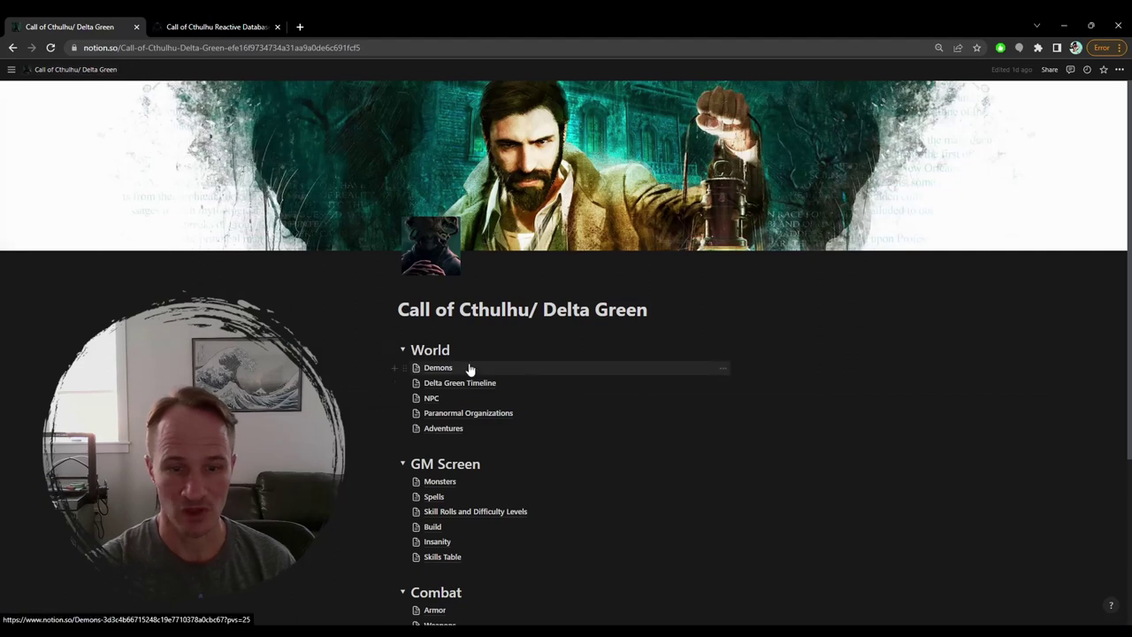
- Open the Adventures page and scroll through the adventure list
left_click(449, 429)
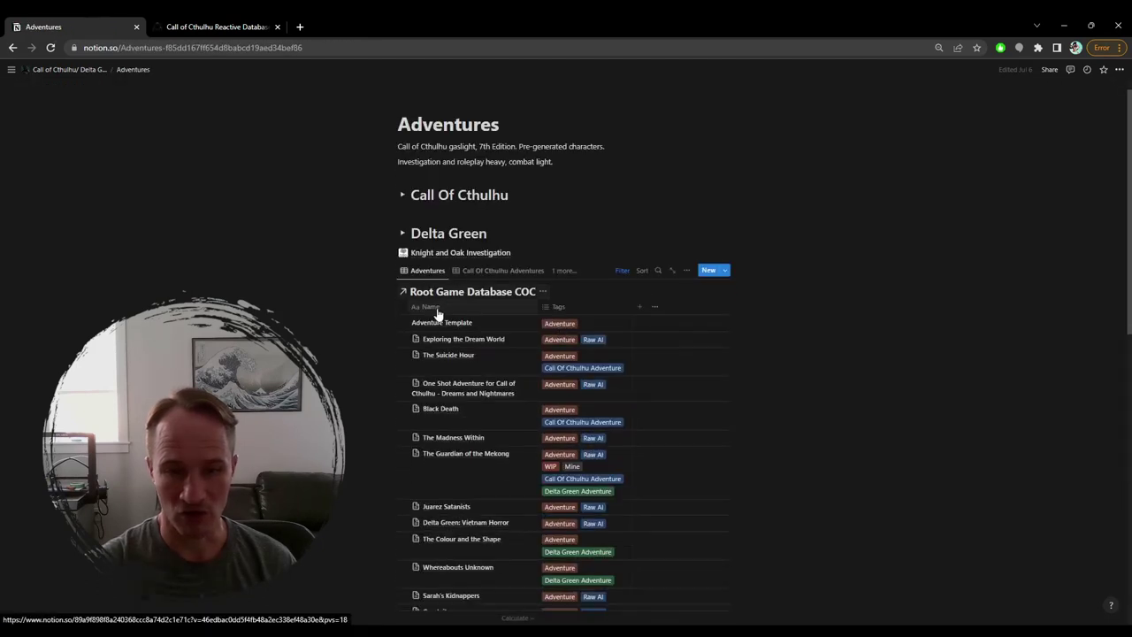
scroll(375, 311, "down", 4)
scroll(354, 313, "down", 2)
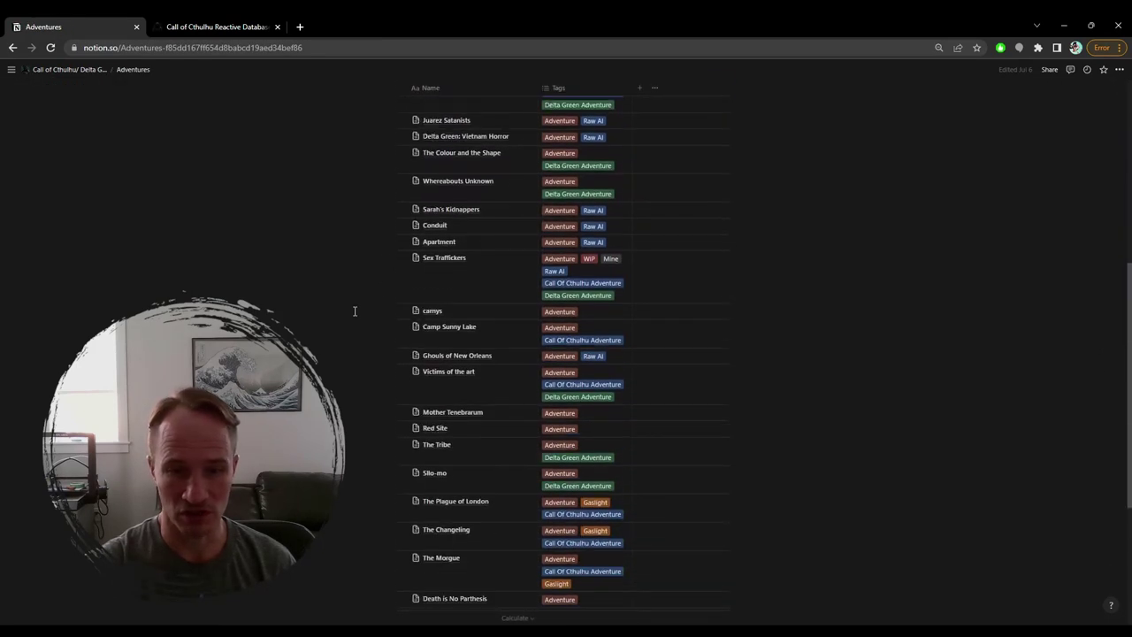
scroll(352, 314, "up", 4)
scroll(353, 314, "up", 1)
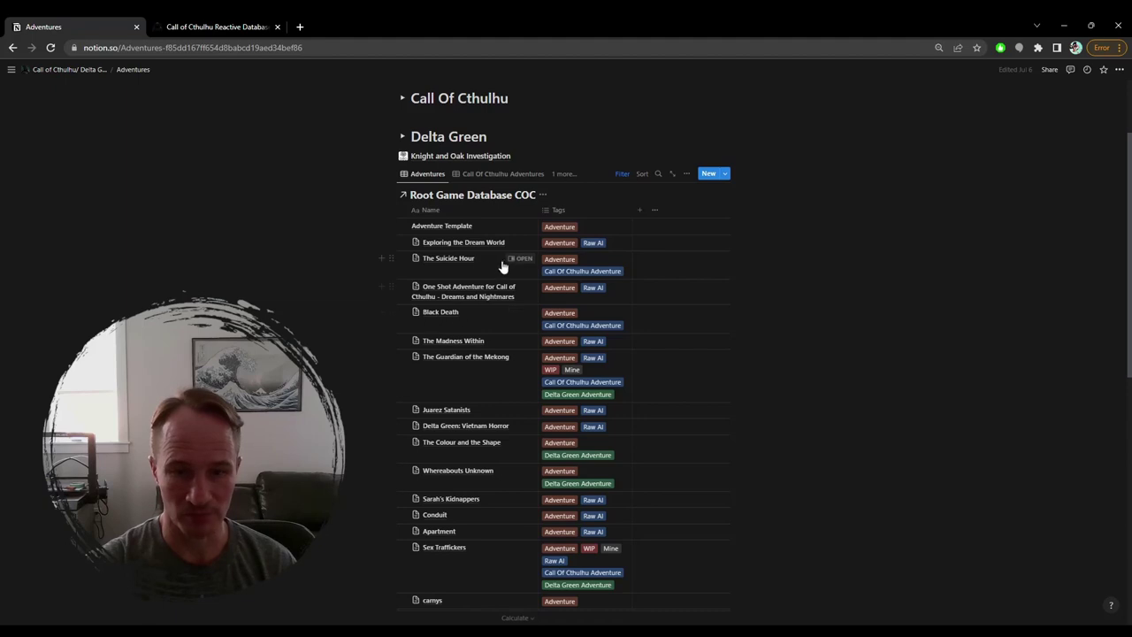
- Preview The Suicide Hour, expanding then collapsing its Russian Hills Neighborhood section
left_click(522, 258)
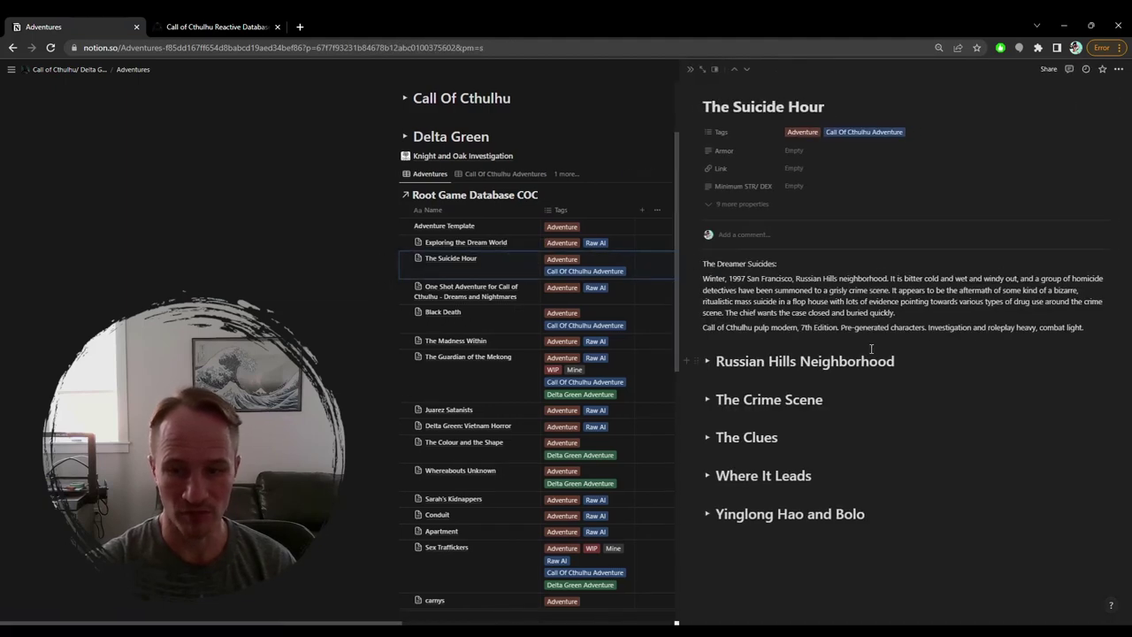
left_click(707, 361)
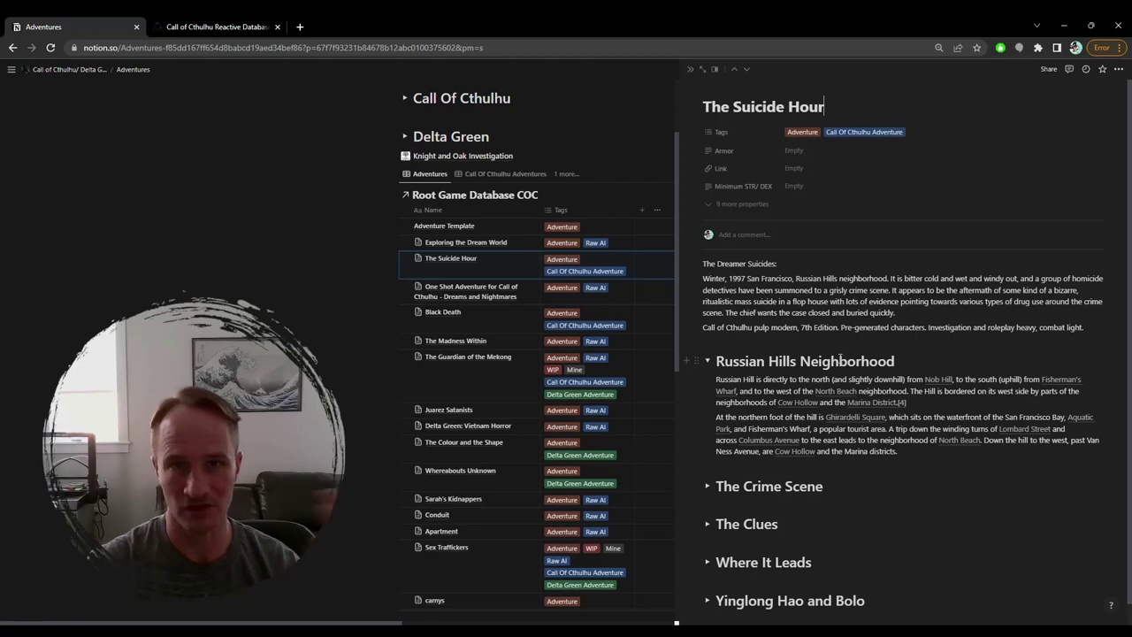
left_click(710, 368)
scroll(277, 233, "up", 2)
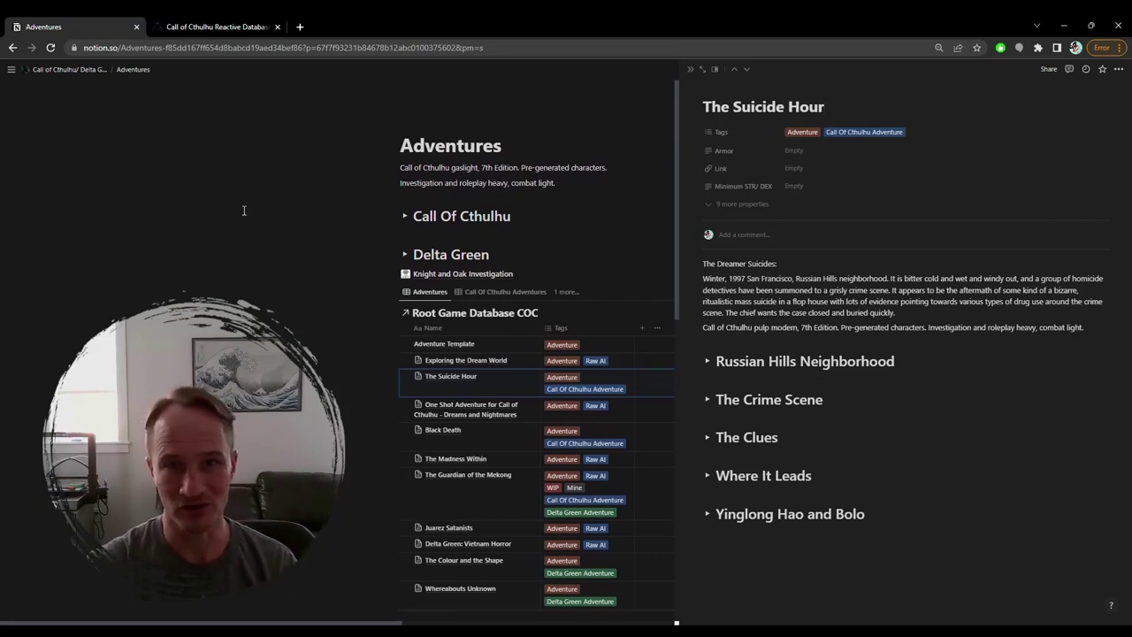
- From the home page, open Weapons and switch to the Ranged Weapons view
left_click(69, 72)
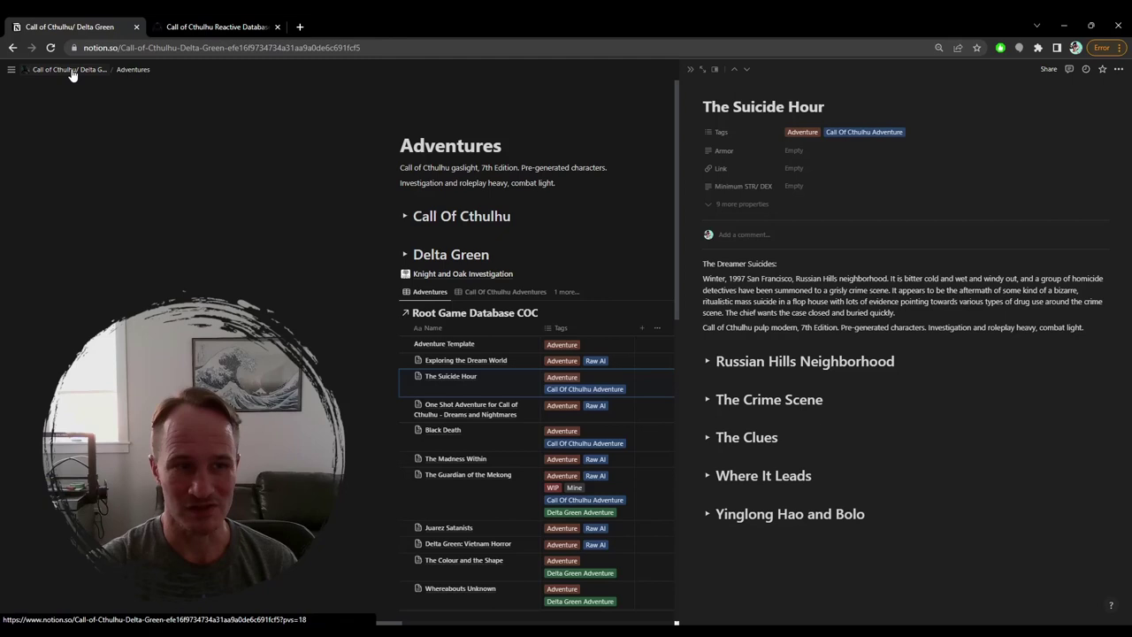
scroll(548, 400, "down", 3)
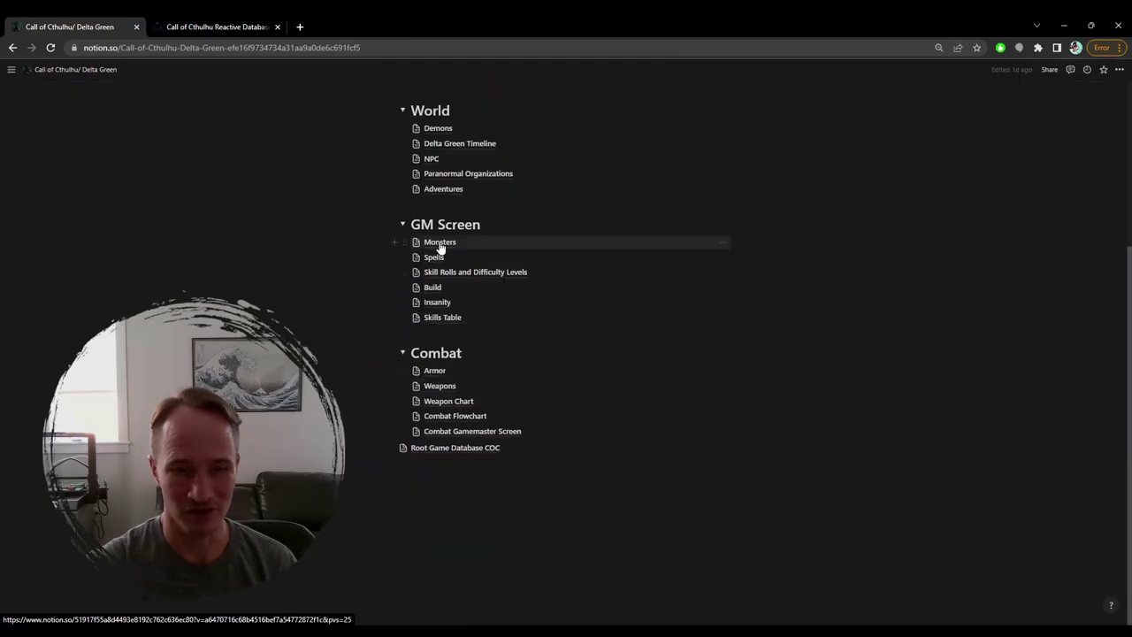
left_click(447, 390)
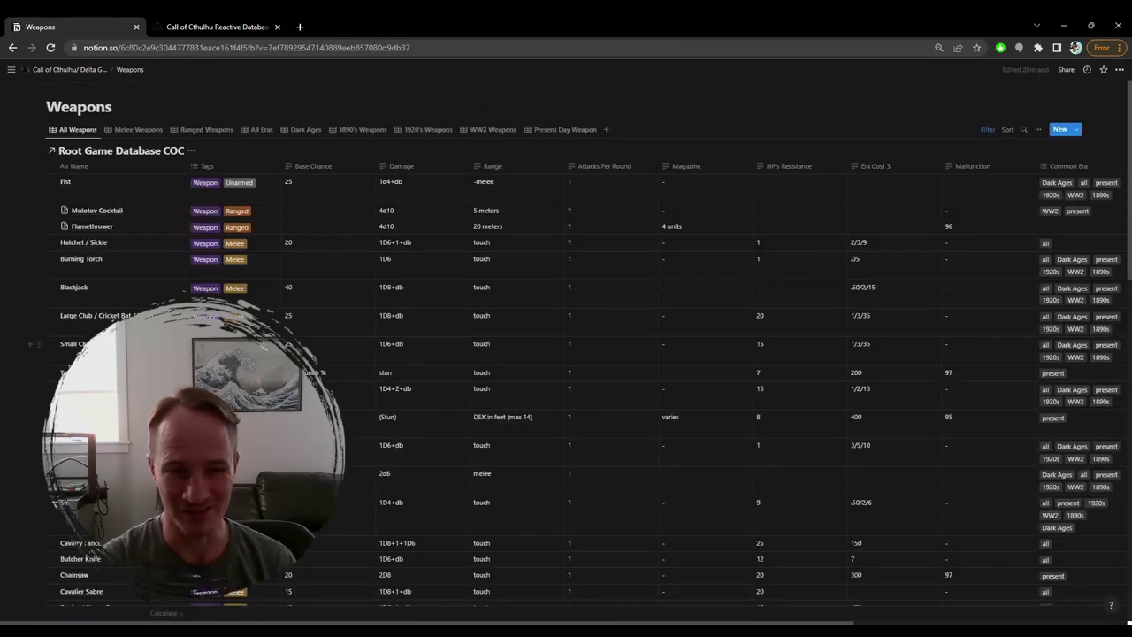
left_click(197, 131)
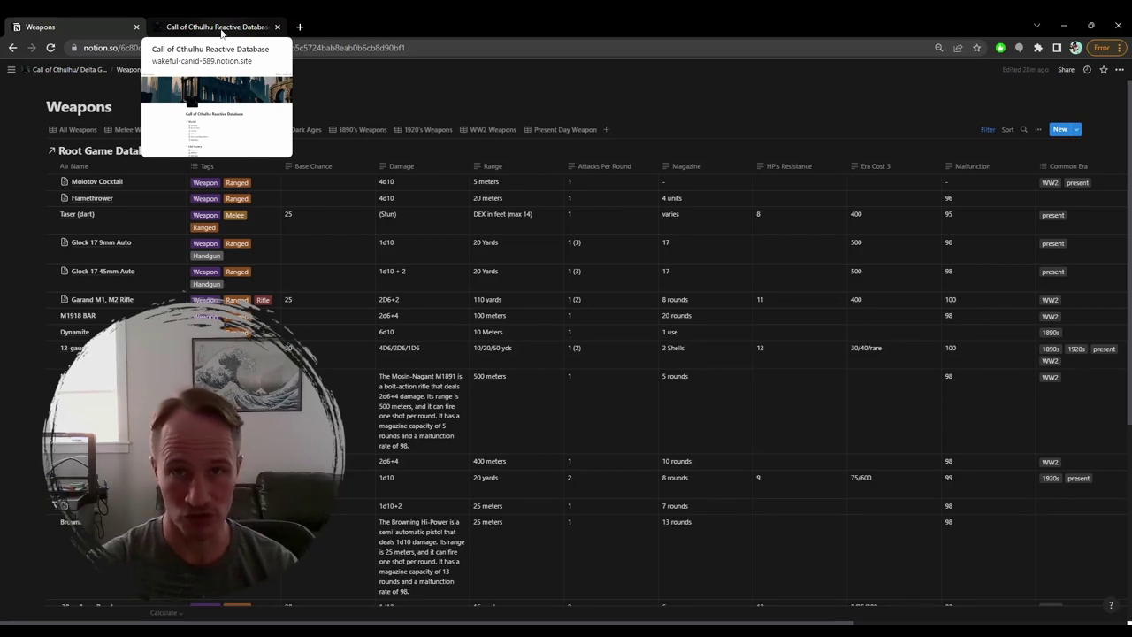
- In the published template, visit Locations, then return home and open the Spells page
left_click(221, 29)
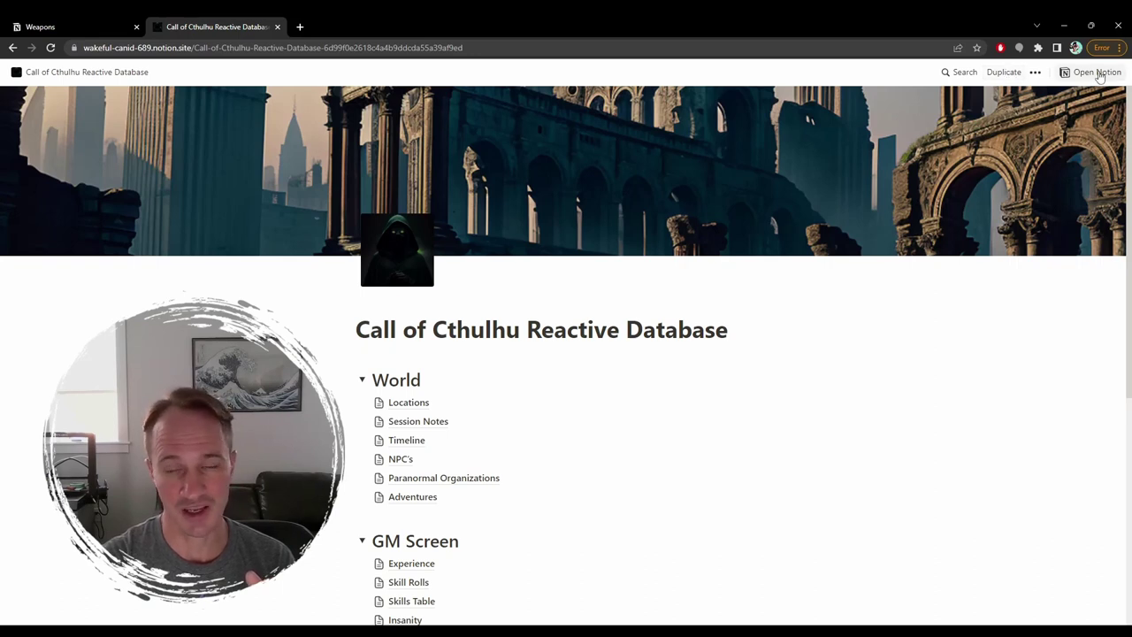
left_click(420, 405)
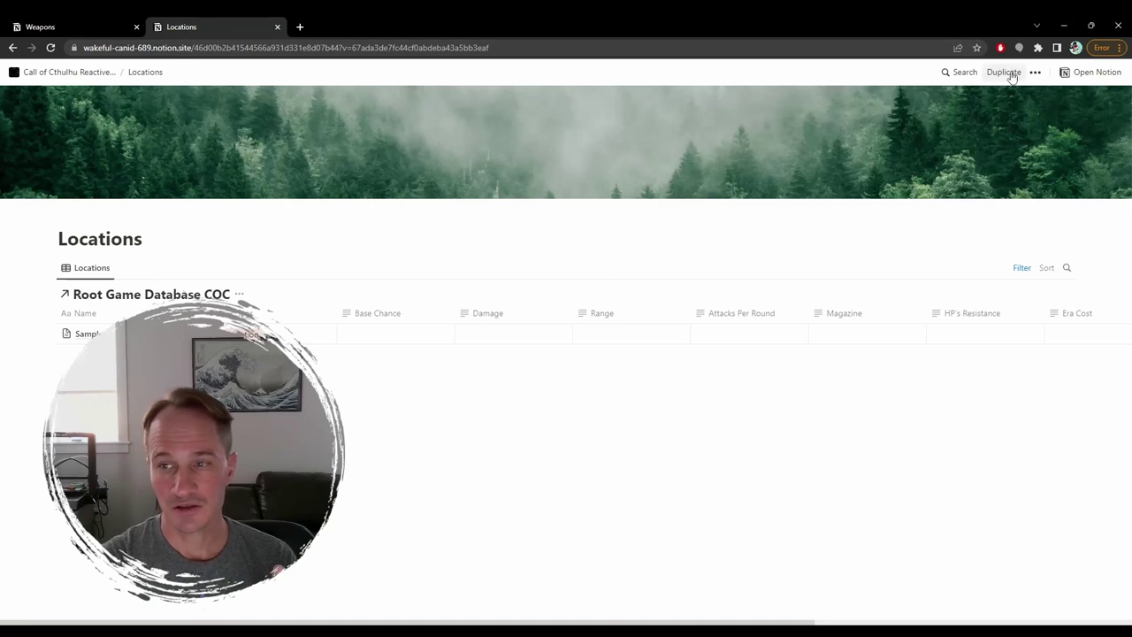
left_click(76, 77)
scroll(477, 296, "down", 1)
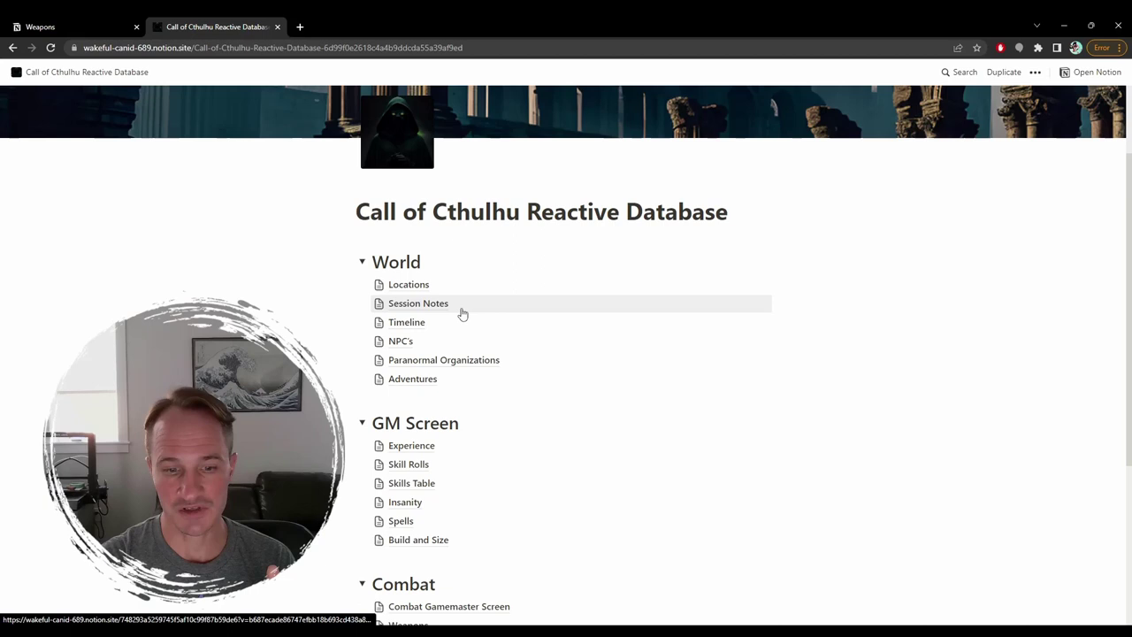
scroll(462, 314, "down", 1)
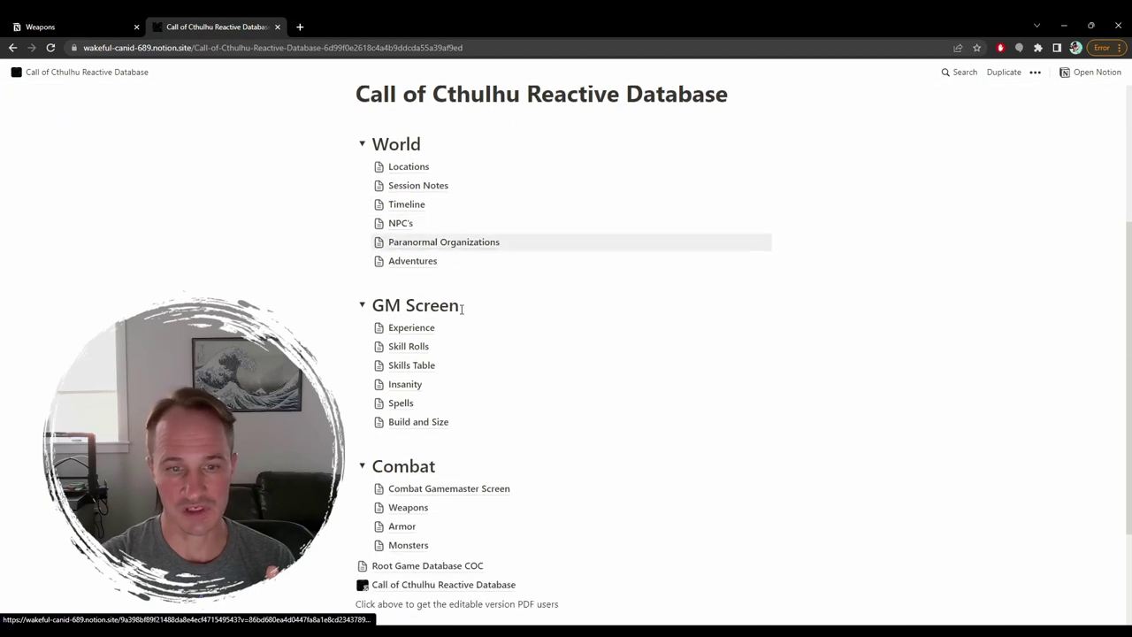
left_click(419, 405)
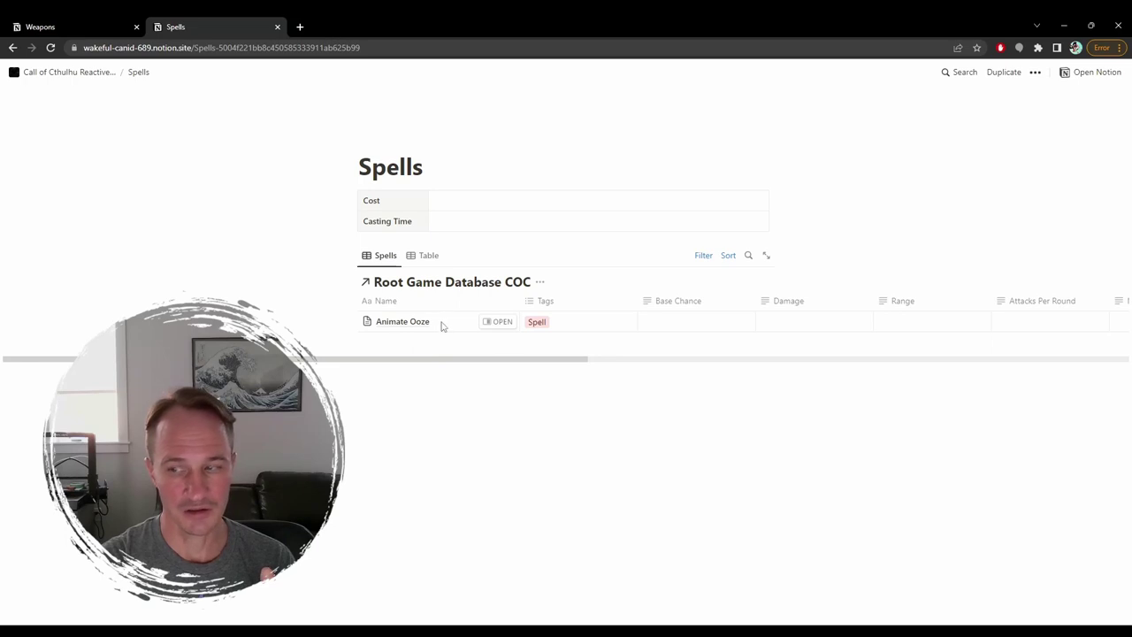
- Preview the Animate Ooze spell, then open the Monsters gallery from the home page
left_click(500, 322)
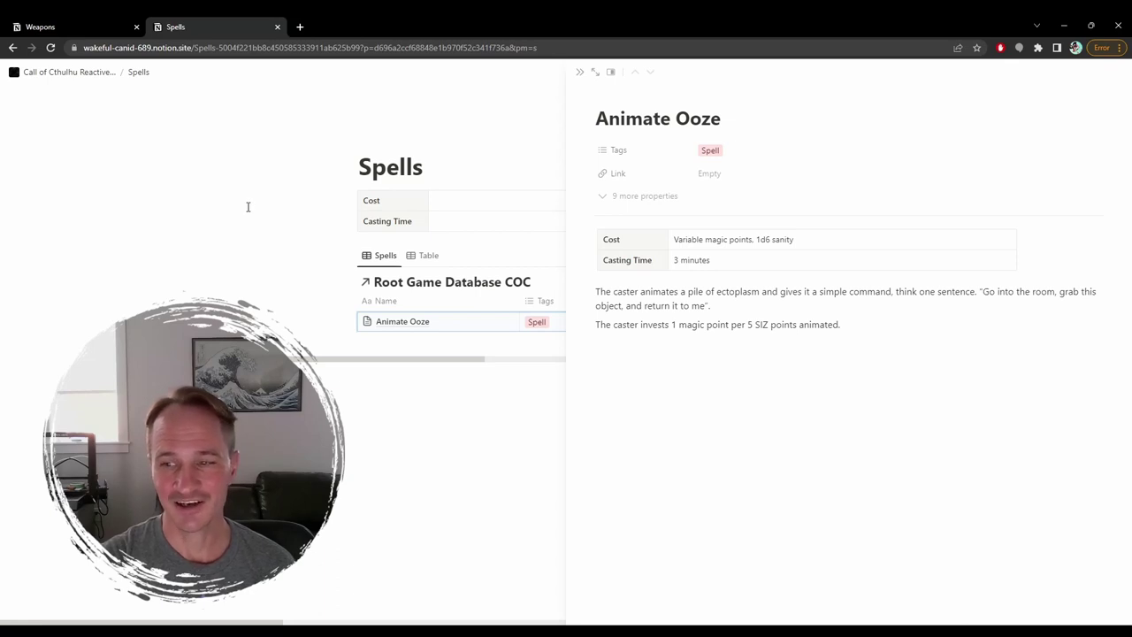
left_click(69, 71)
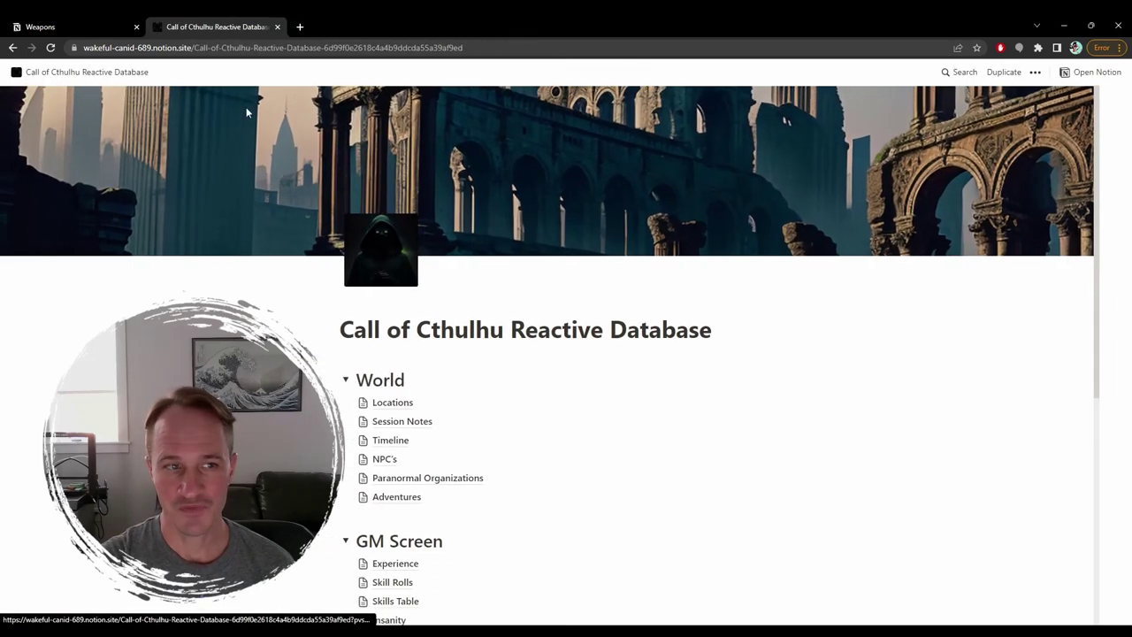
scroll(442, 511, "down", 2)
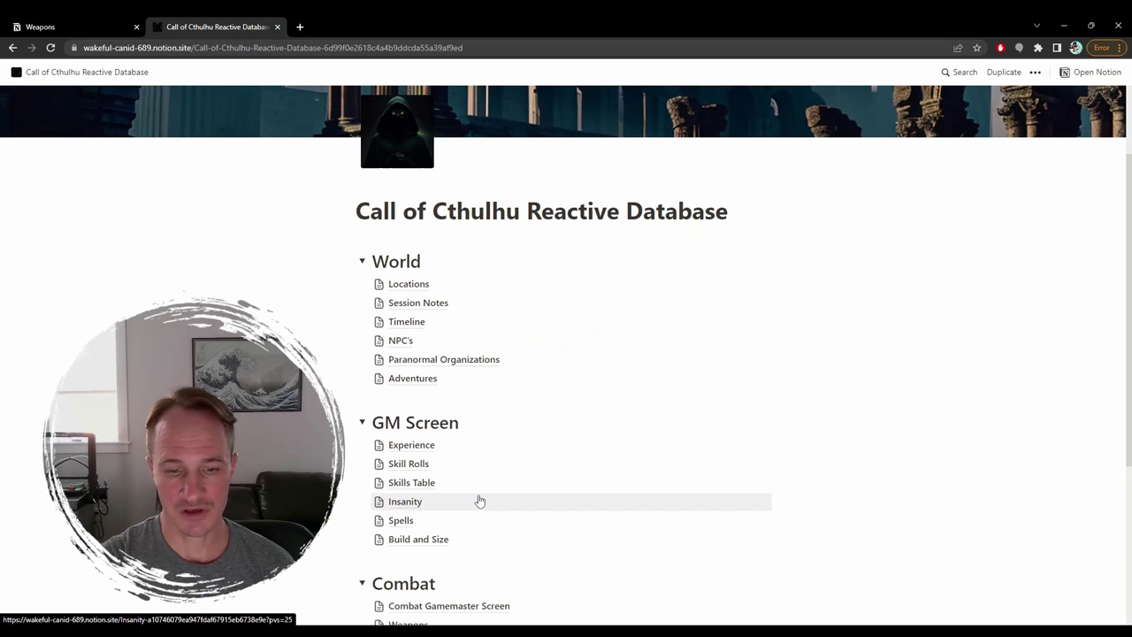
scroll(478, 499, "down", 2)
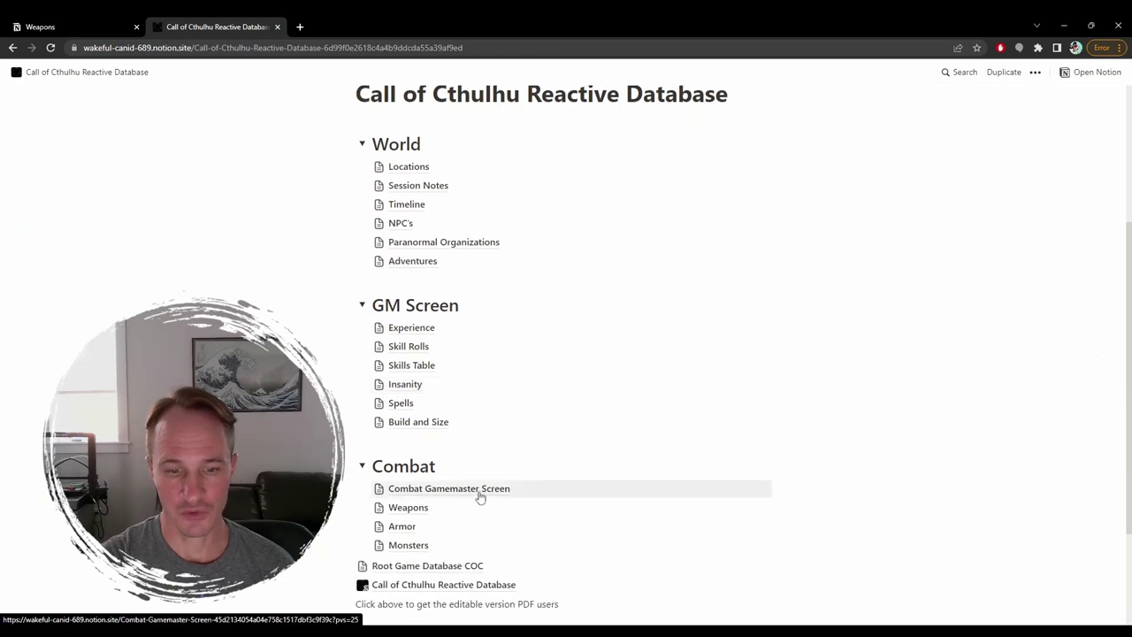
left_click(421, 544)
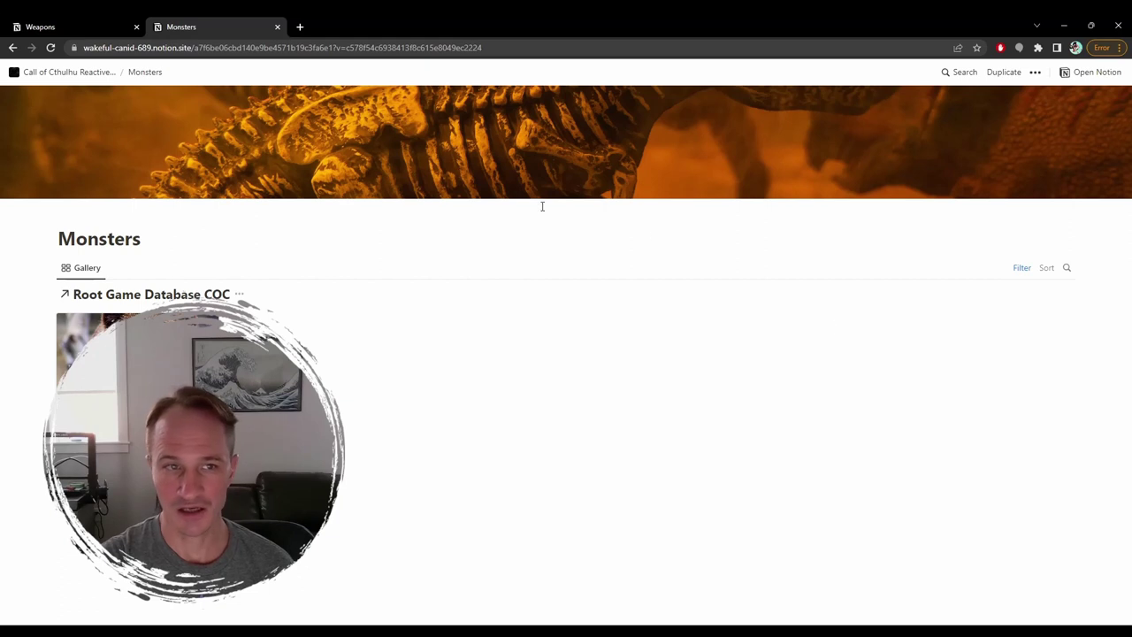
- Switch back to the workspace's Weapons tab and return to the Call of Cthulhu/Delta Green page
left_click(69, 24)
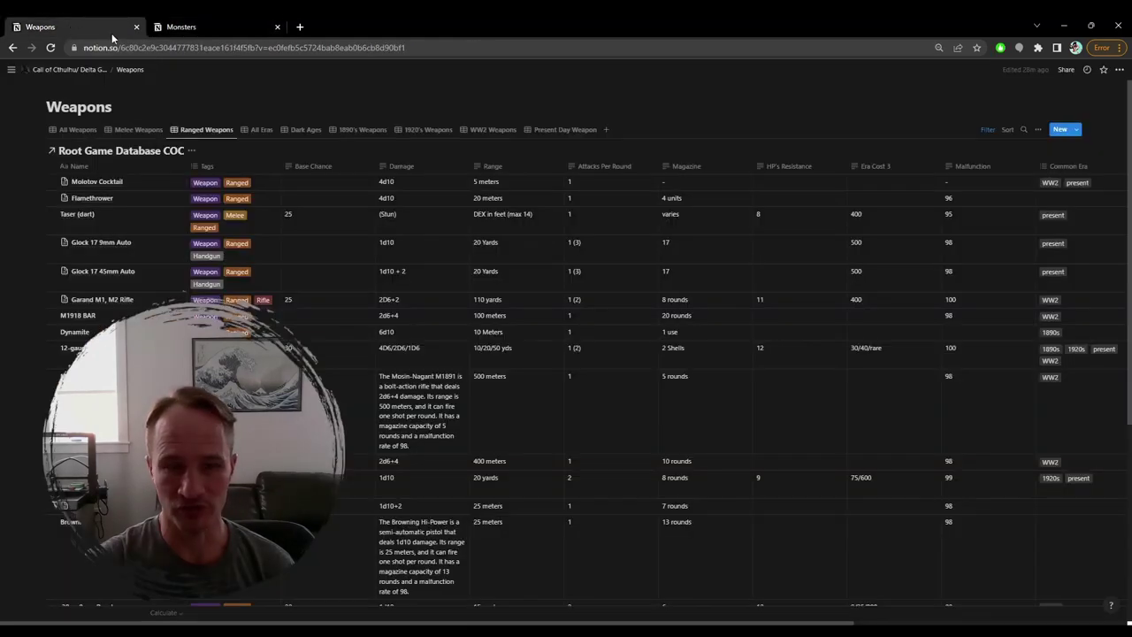
left_click(40, 74)
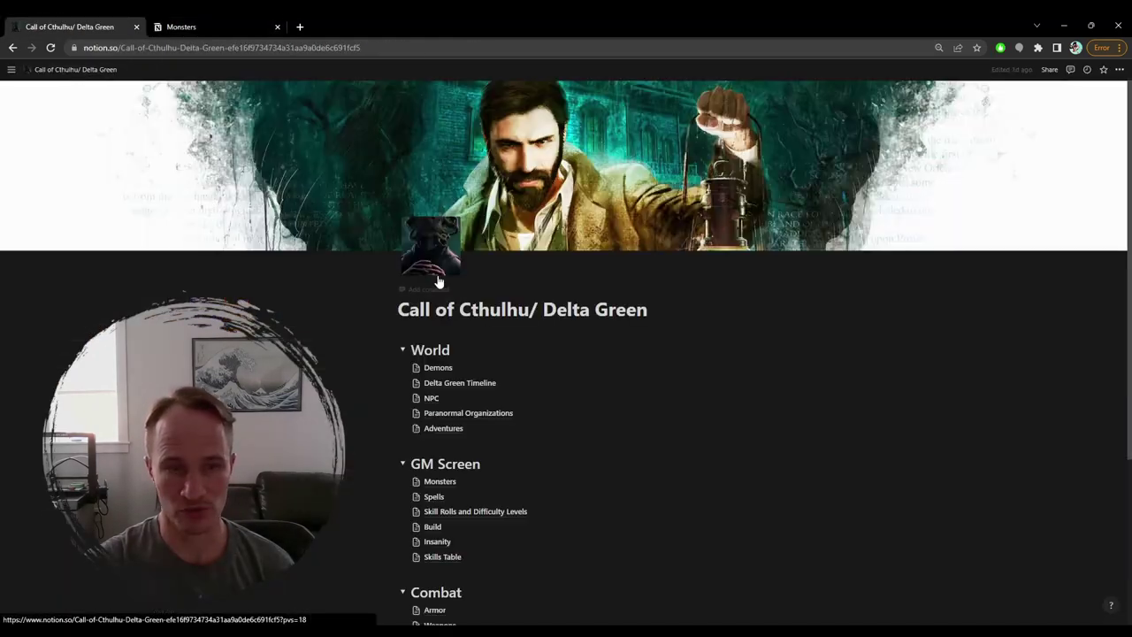
scroll(477, 398, "down", 1)
- Open Monsters, add a blank Untitled card without a template, and bring up the Gallery view menu
left_click(446, 425)
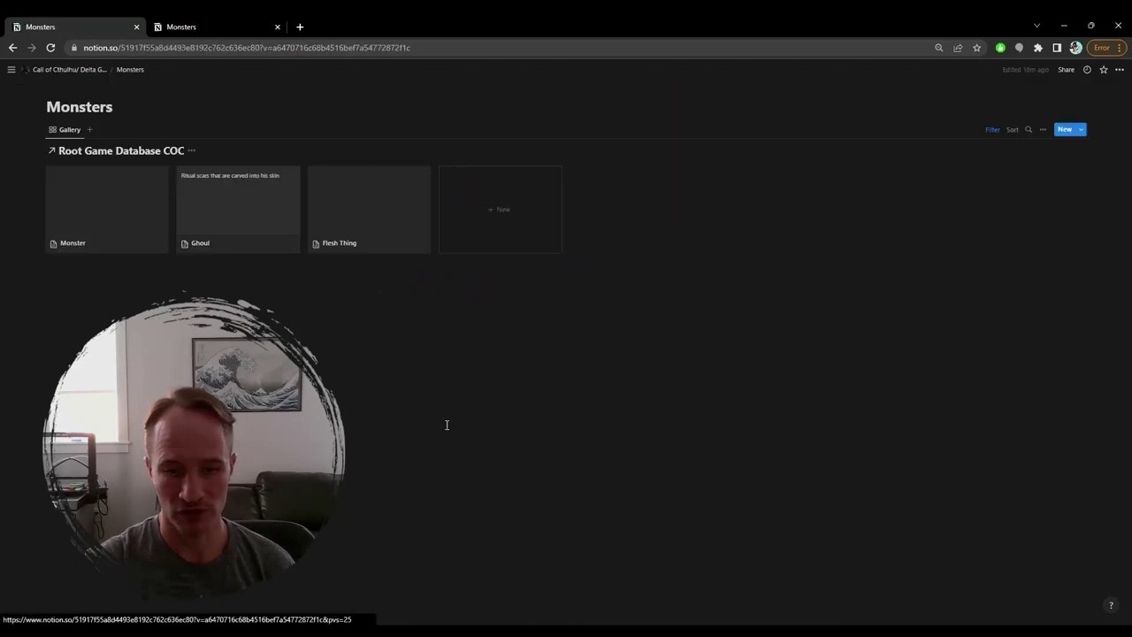
left_click(1008, 302)
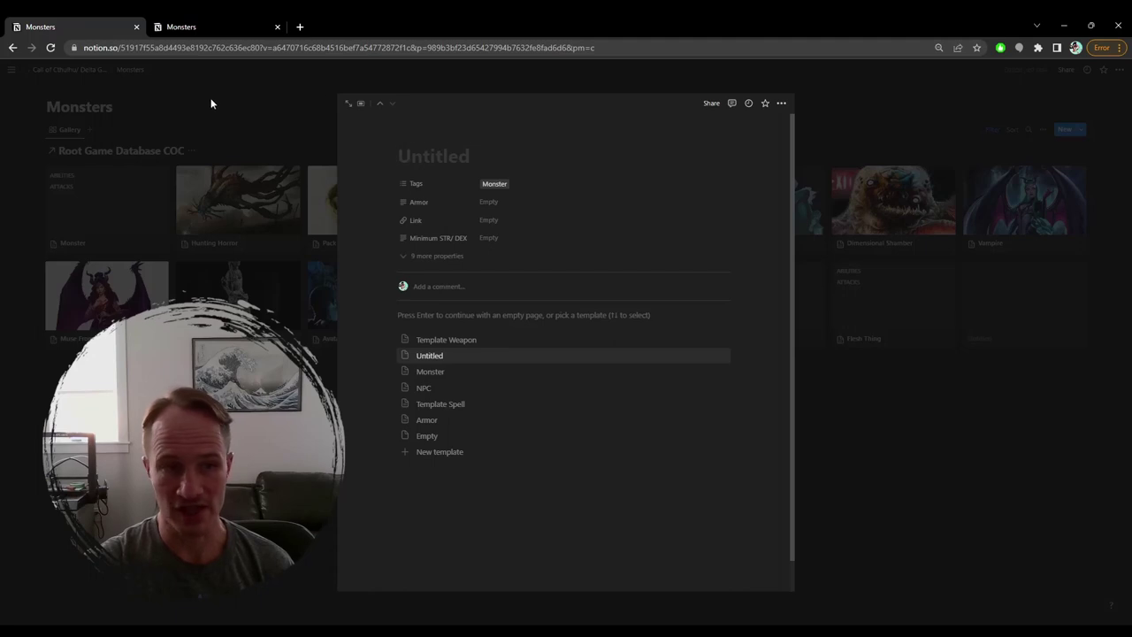
left_click(268, 86)
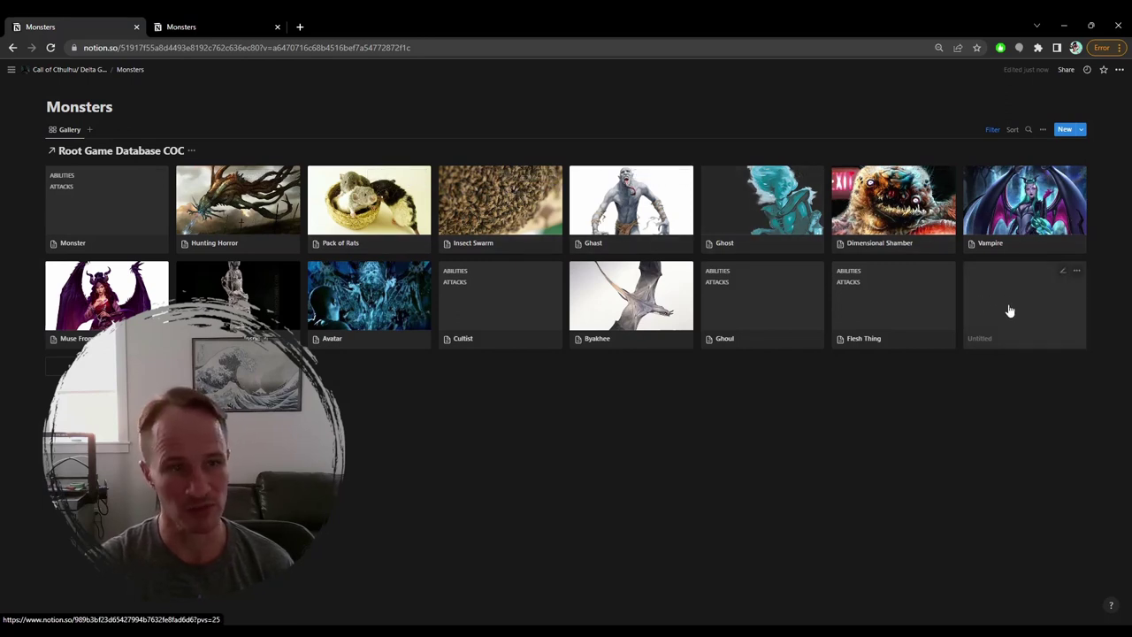
left_click(68, 130)
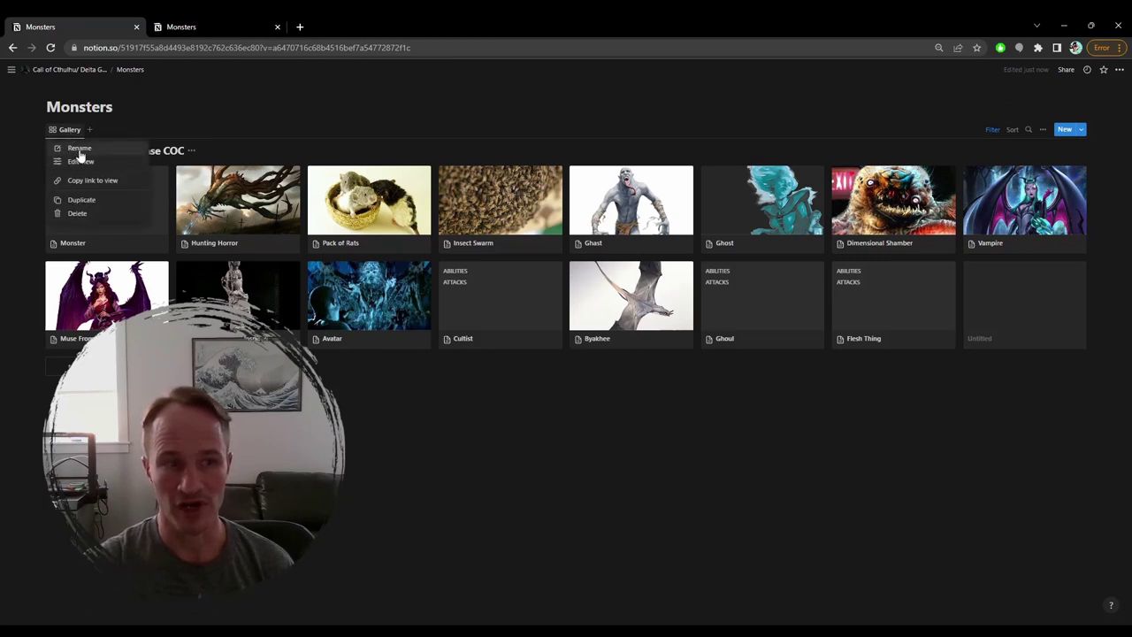
- Reveal the Tags: Monster filter, review its tag options, and open the Untitled card
left_click(221, 113)
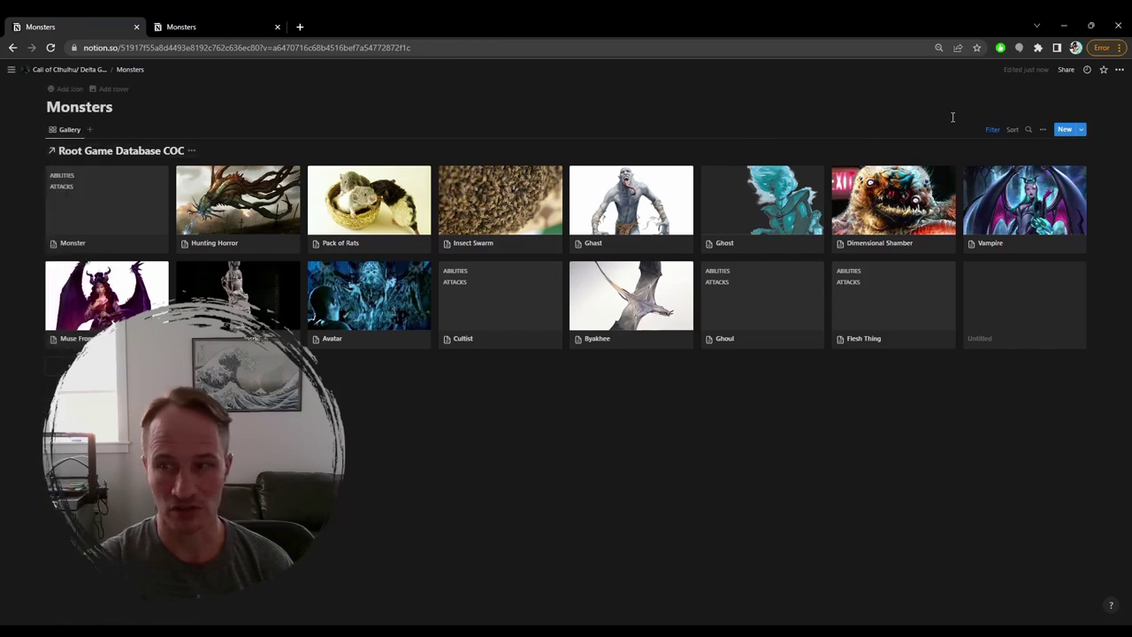
left_click(994, 131)
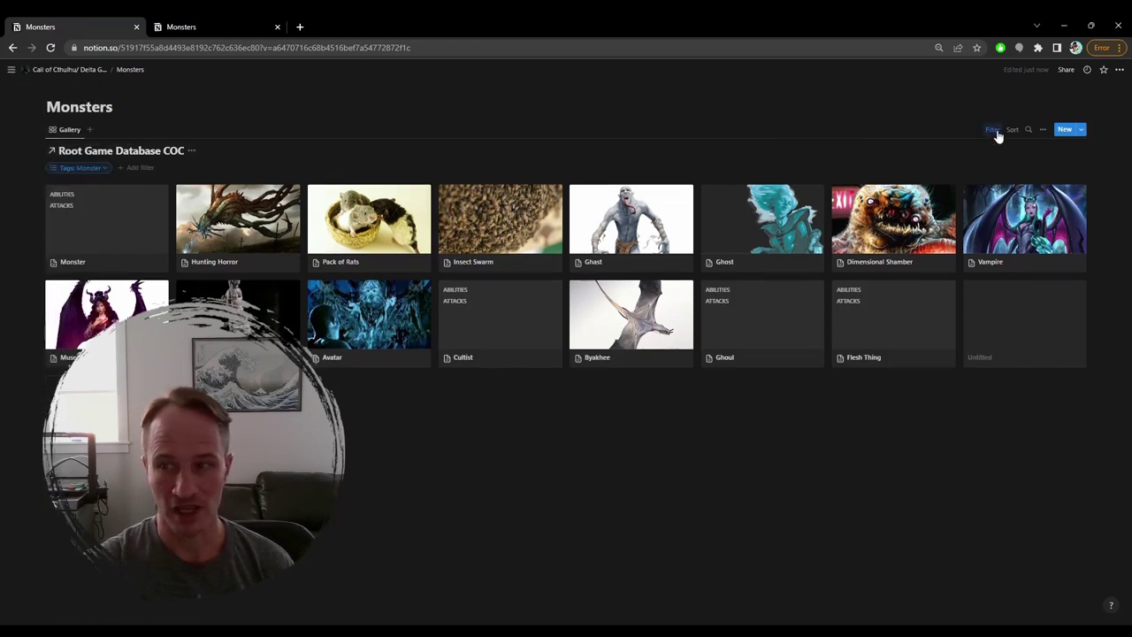
left_click(88, 170)
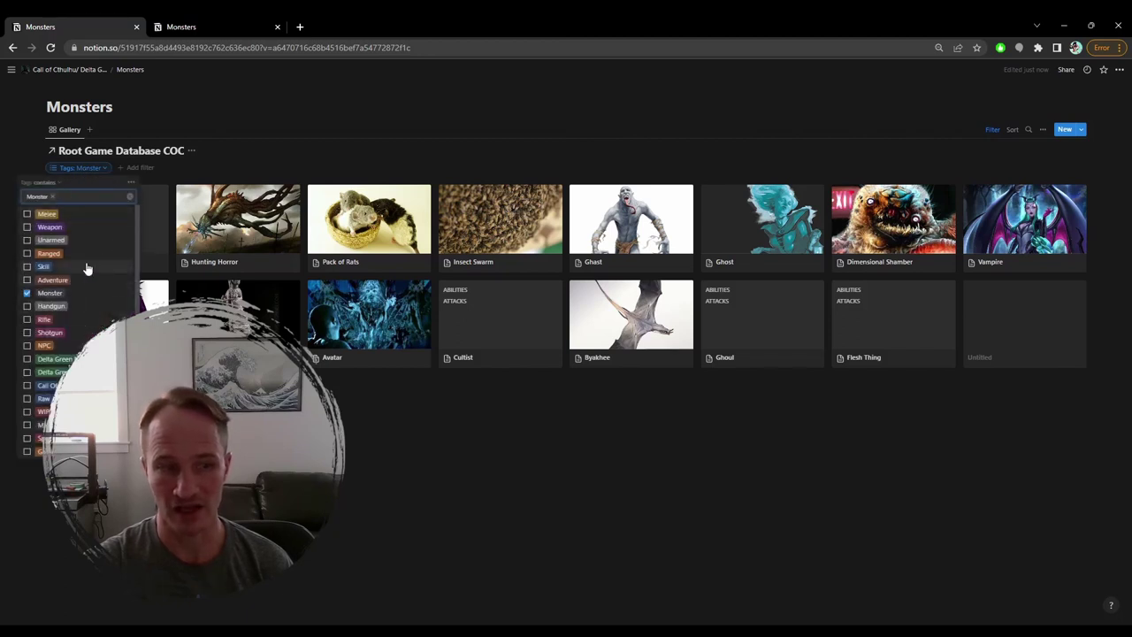
left_click(614, 102)
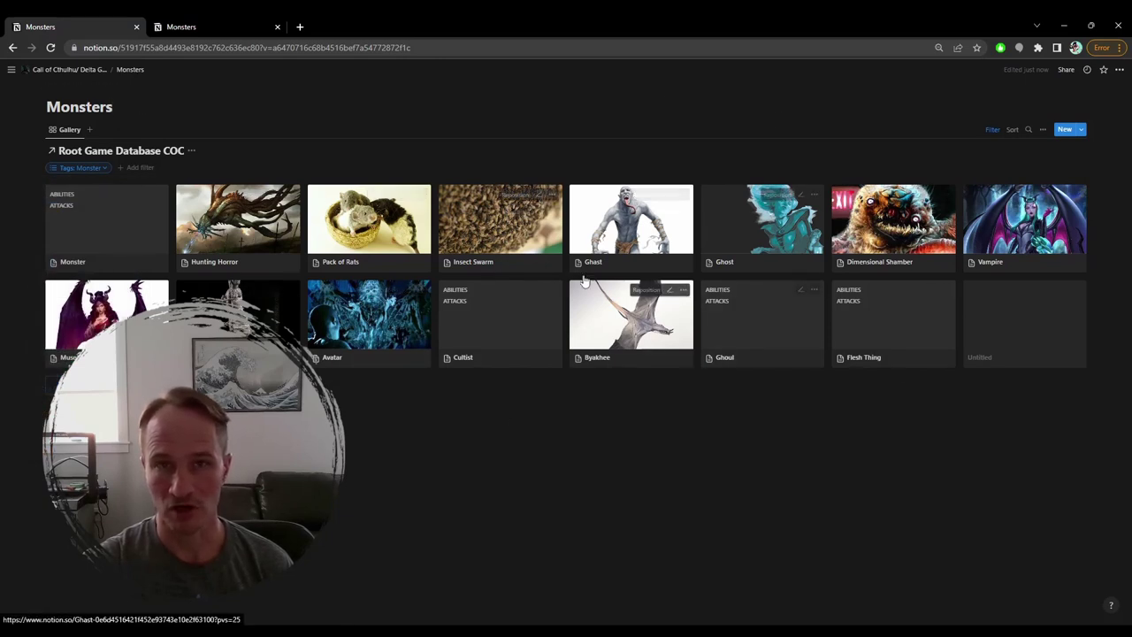
left_click(1036, 343)
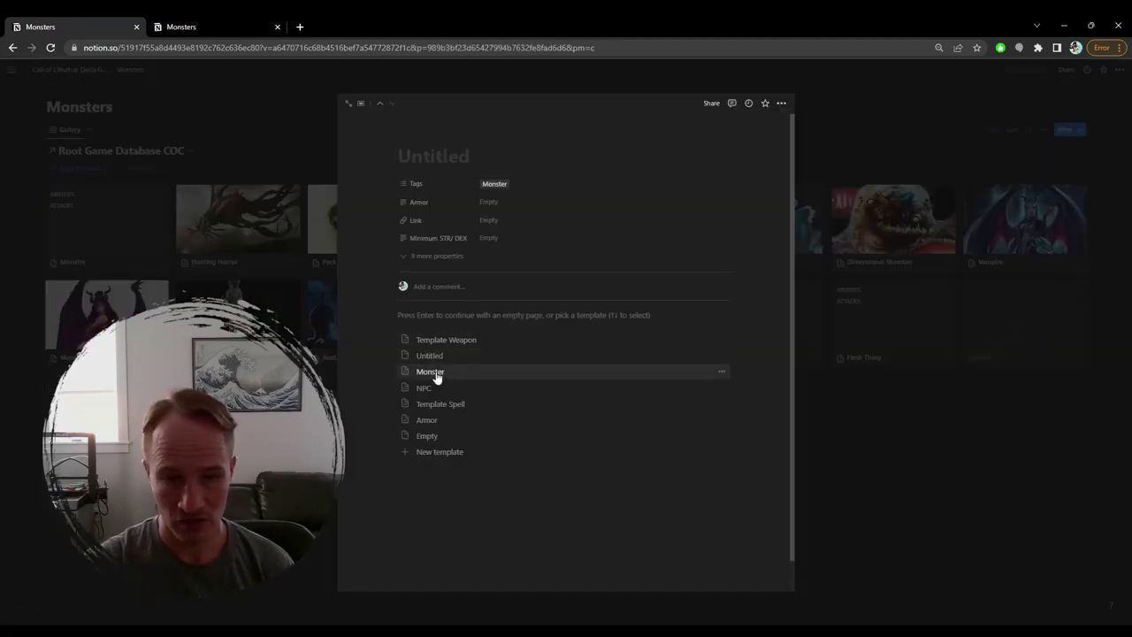
- Apply the Monster template to the new card and browse Unsplash for a page image
left_click(431, 371)
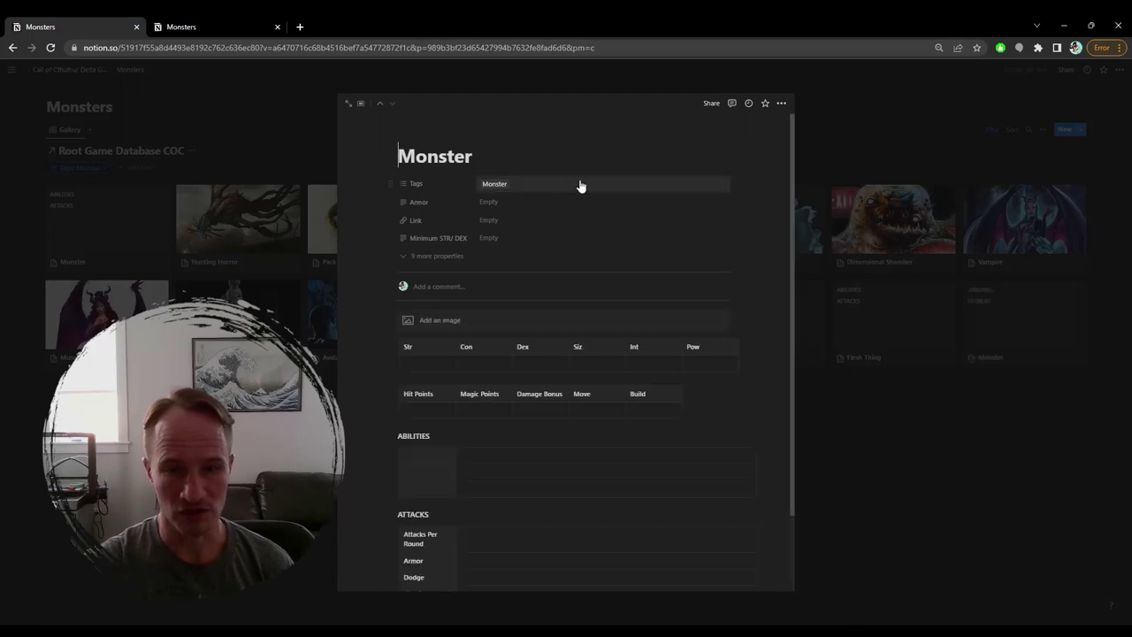
scroll(778, 220, "down", 1)
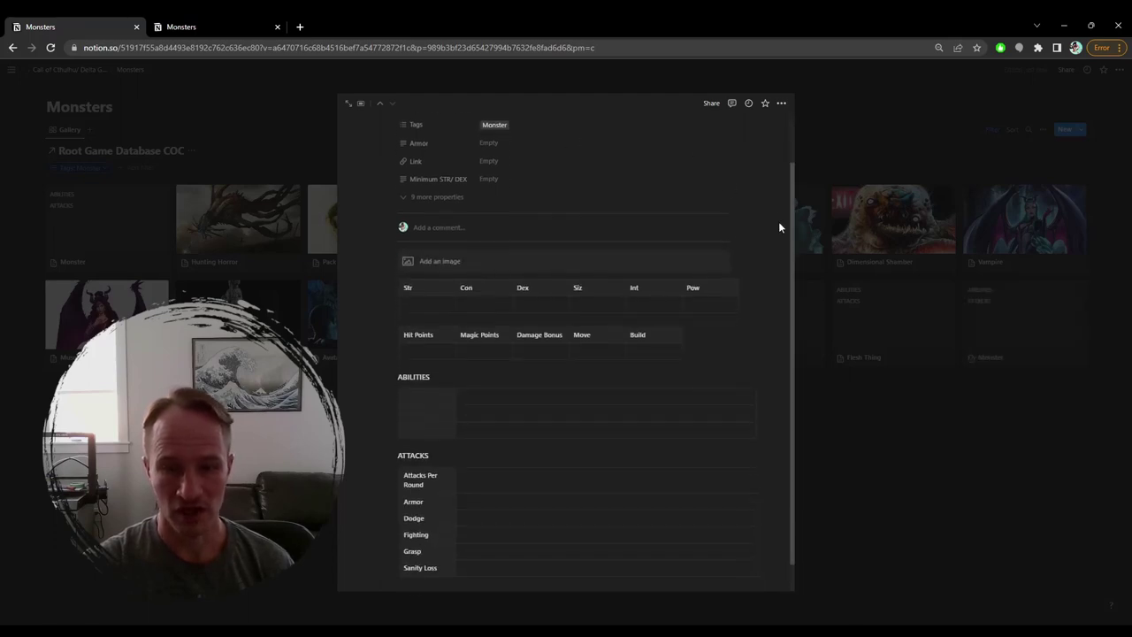
scroll(781, 267, "down", 1)
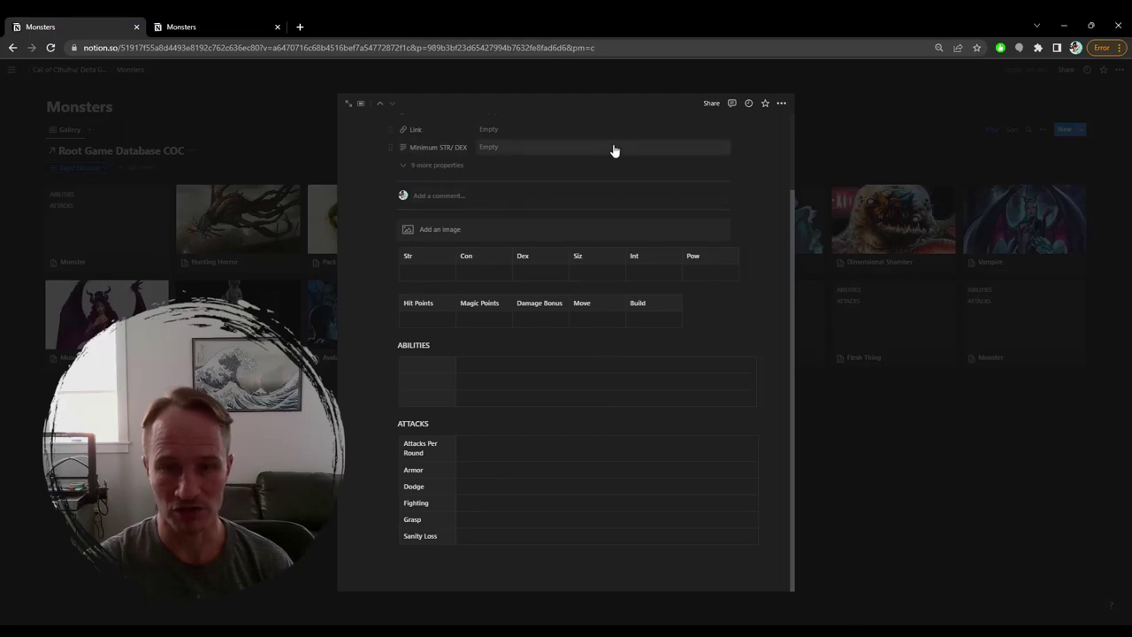
scroll(669, 291, "up", 2)
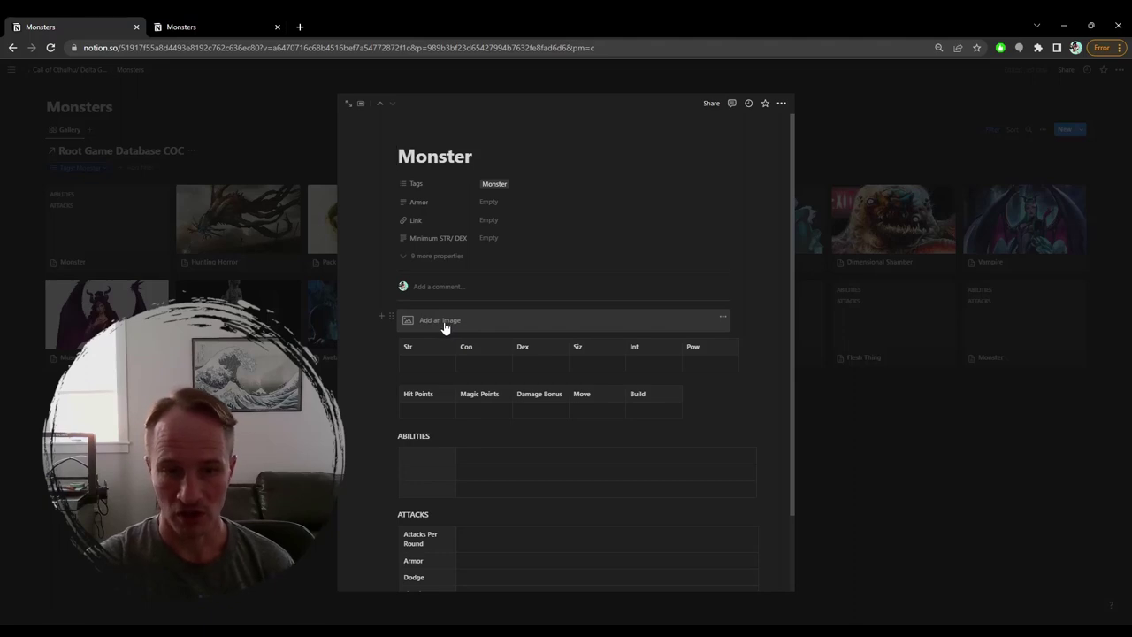
left_click(471, 323)
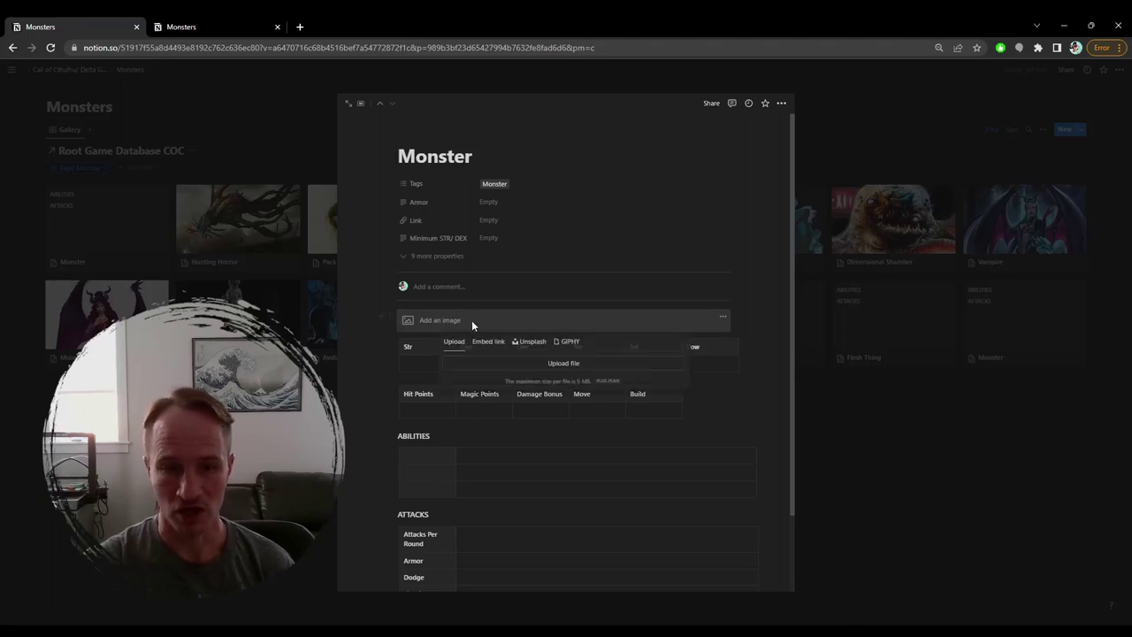
left_click(533, 346)
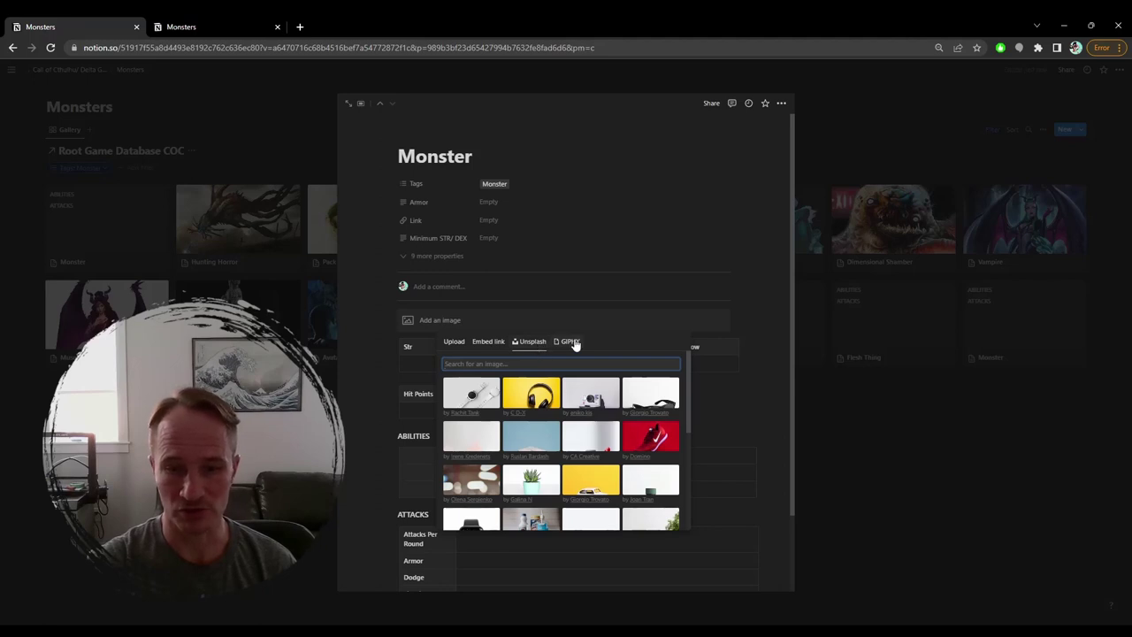
- Close the Monster page and add a cover to the Monsters gallery page
left_click(265, 84)
left_click(285, 88)
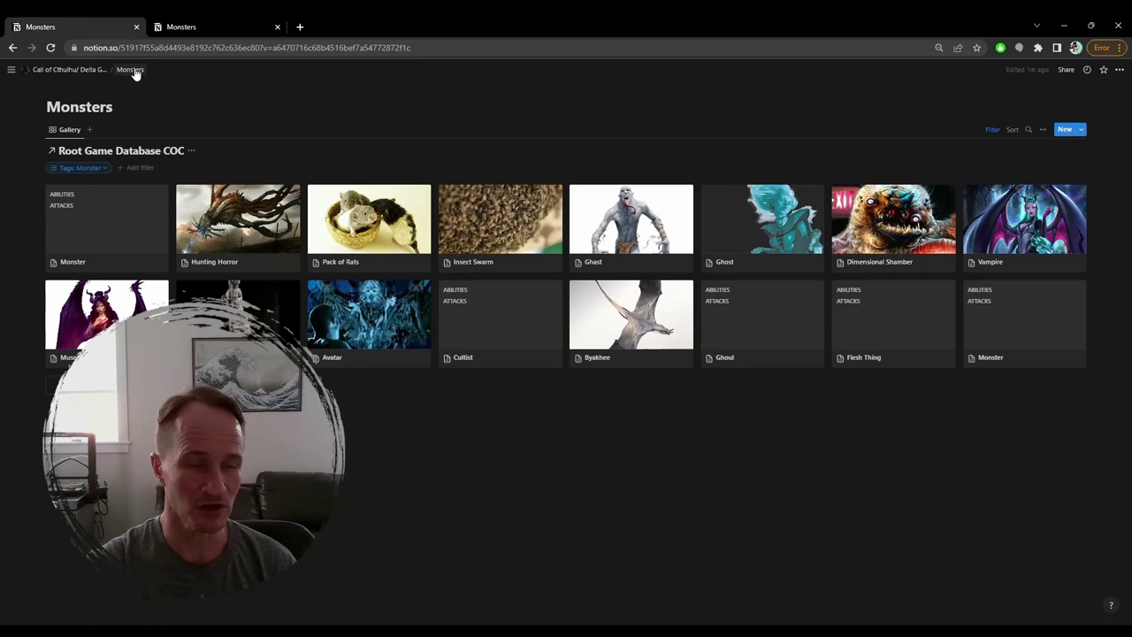
left_click(108, 89)
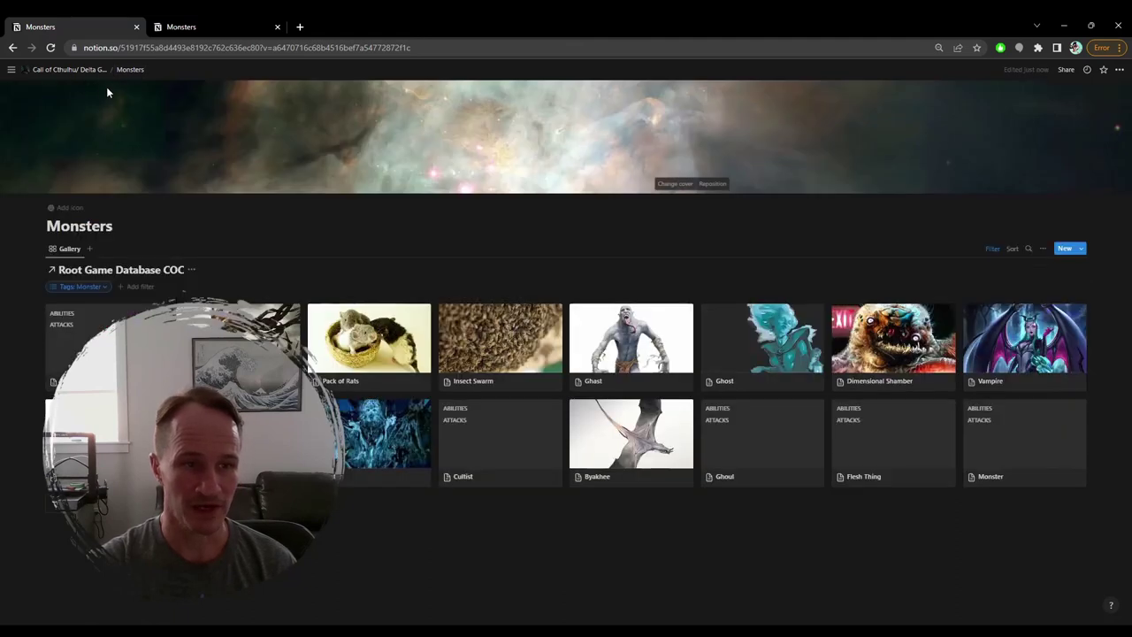
left_click(682, 187)
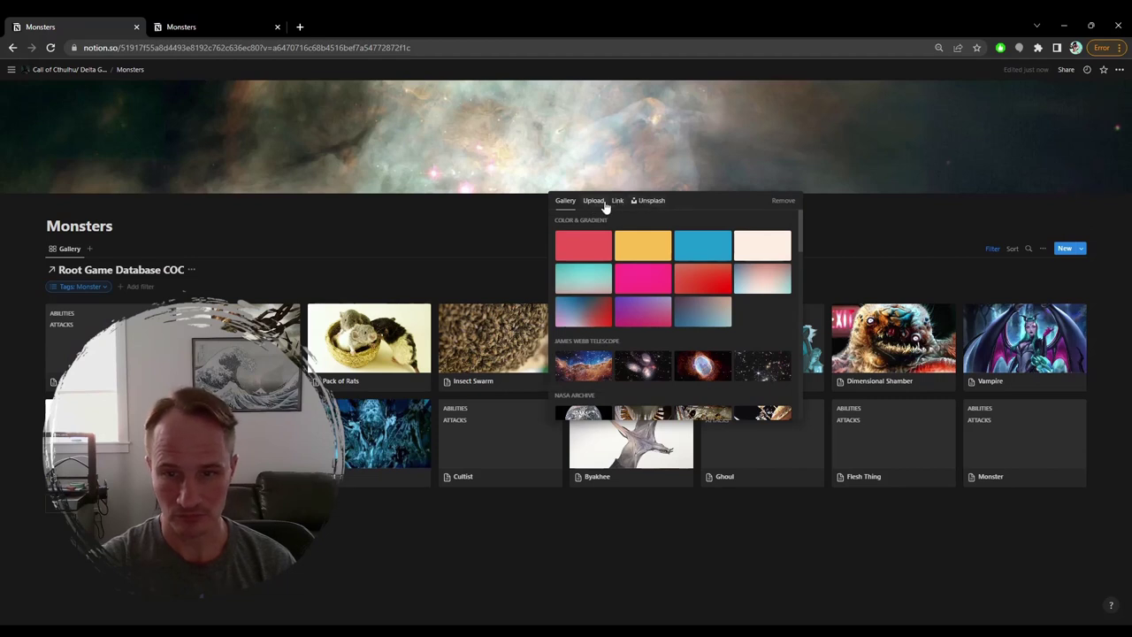
- Browse the Unsplash, Link, Upload and Gallery cover options, then remove the cover
left_click(652, 202)
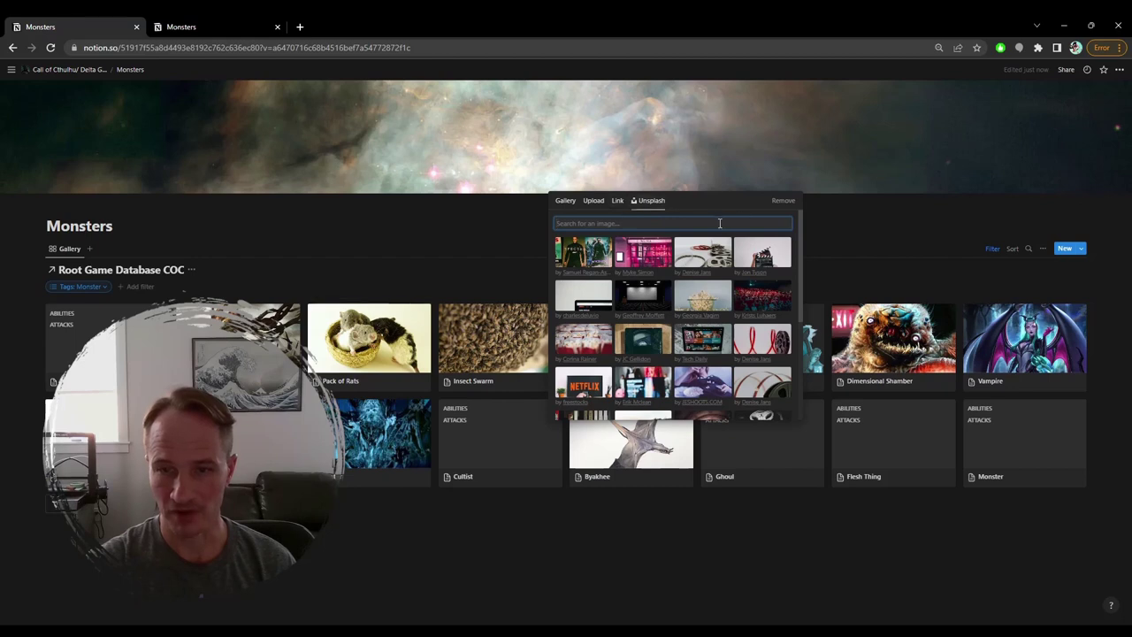
scroll(712, 265, "down", 3)
scroll(712, 262, "up", 3)
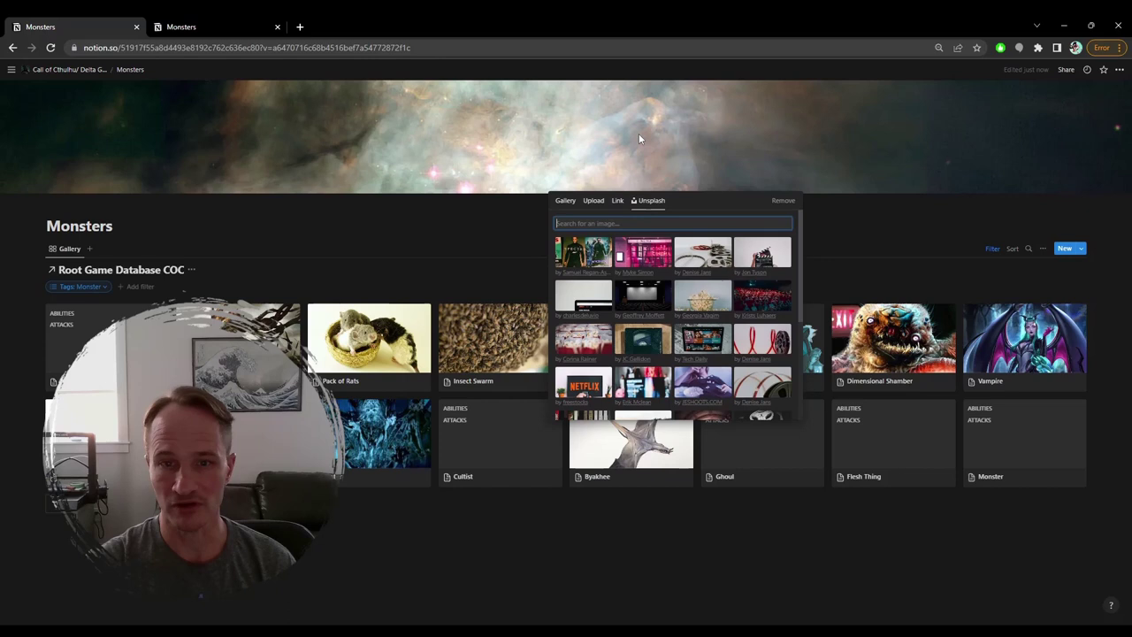
left_click(618, 202)
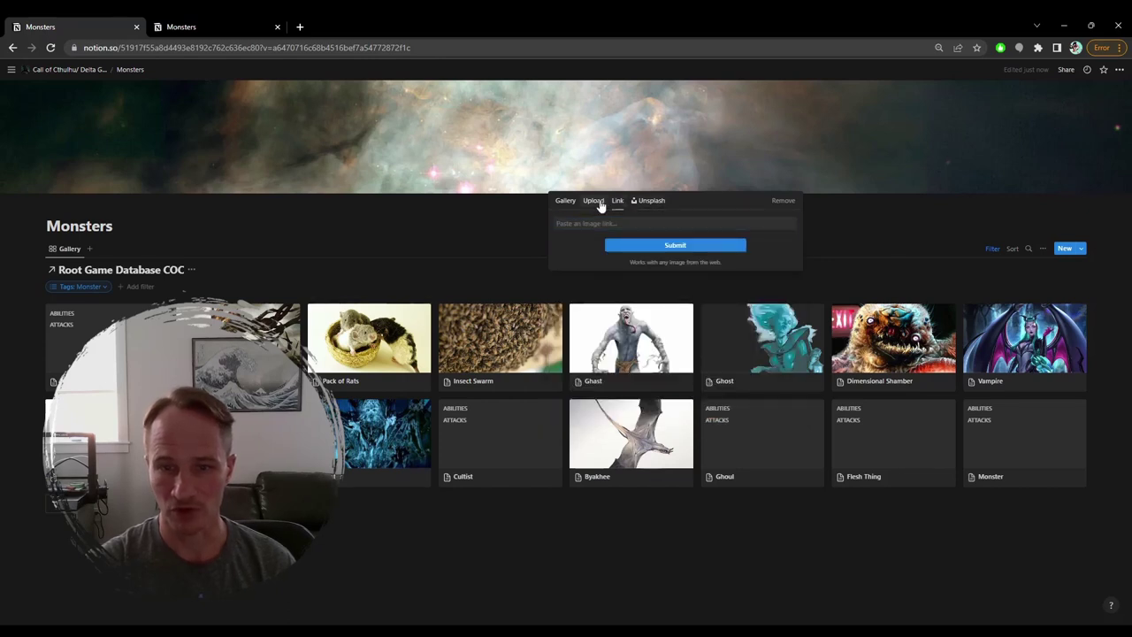
left_click(598, 203)
left_click(563, 204)
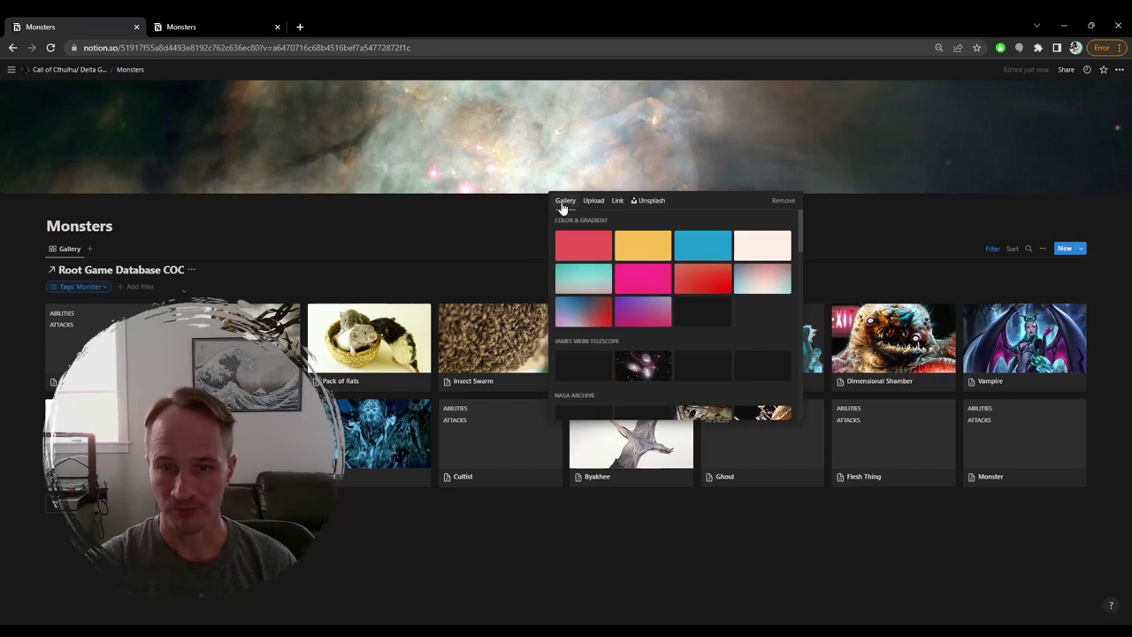
left_click(784, 201)
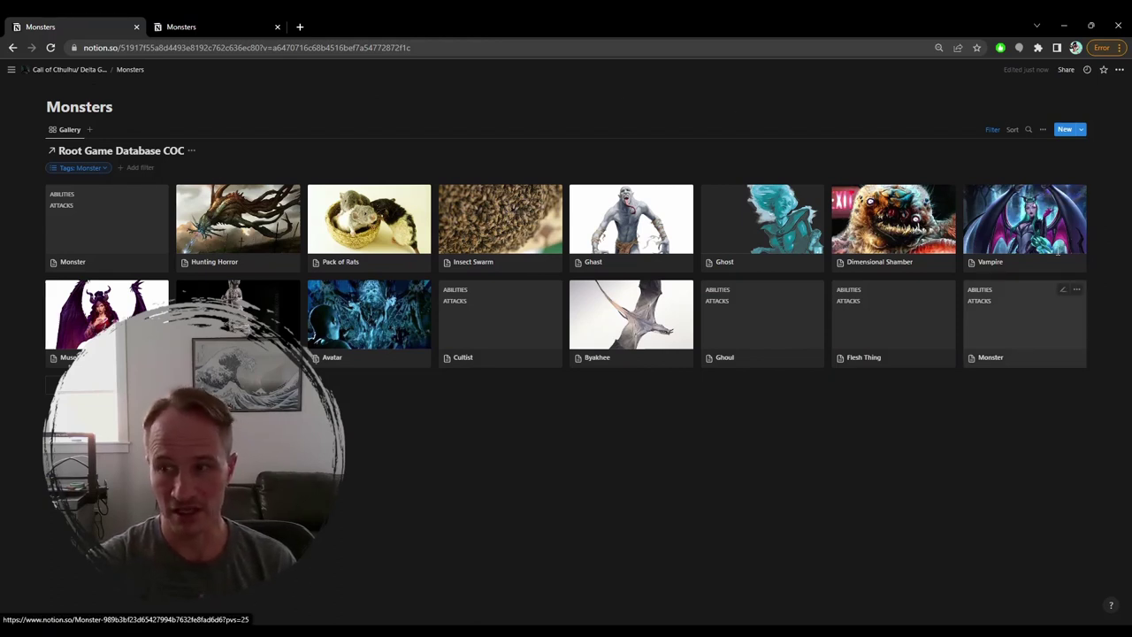
- Go back to the Call of Cthulhu/ Delta Green page and open NPC under World
left_click(1081, 130)
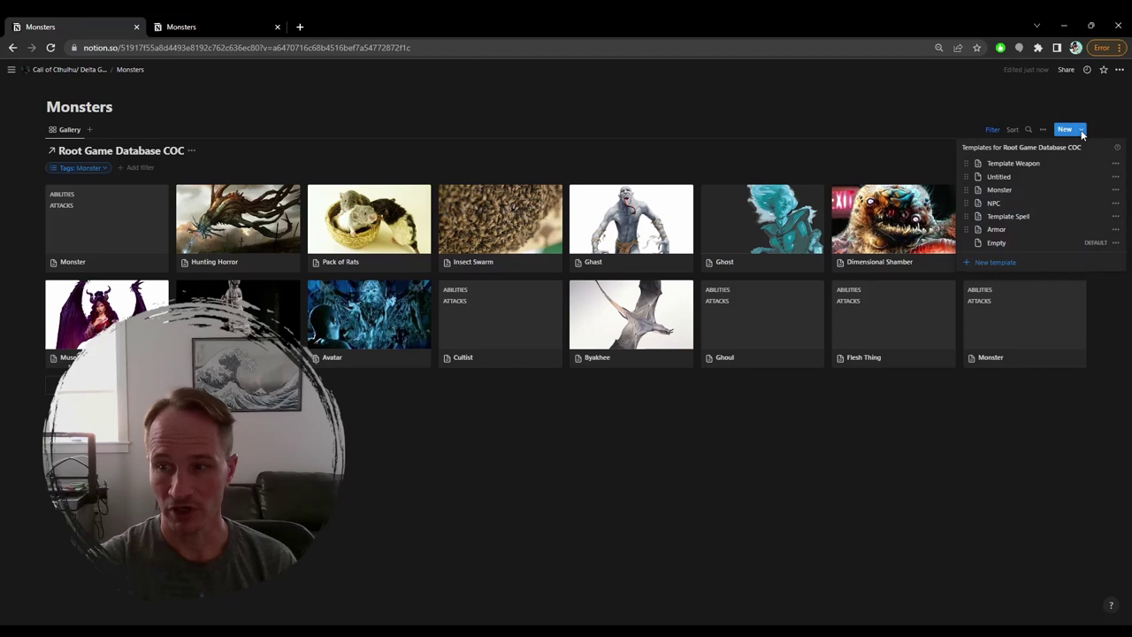
left_click(54, 74)
left_click(56, 71)
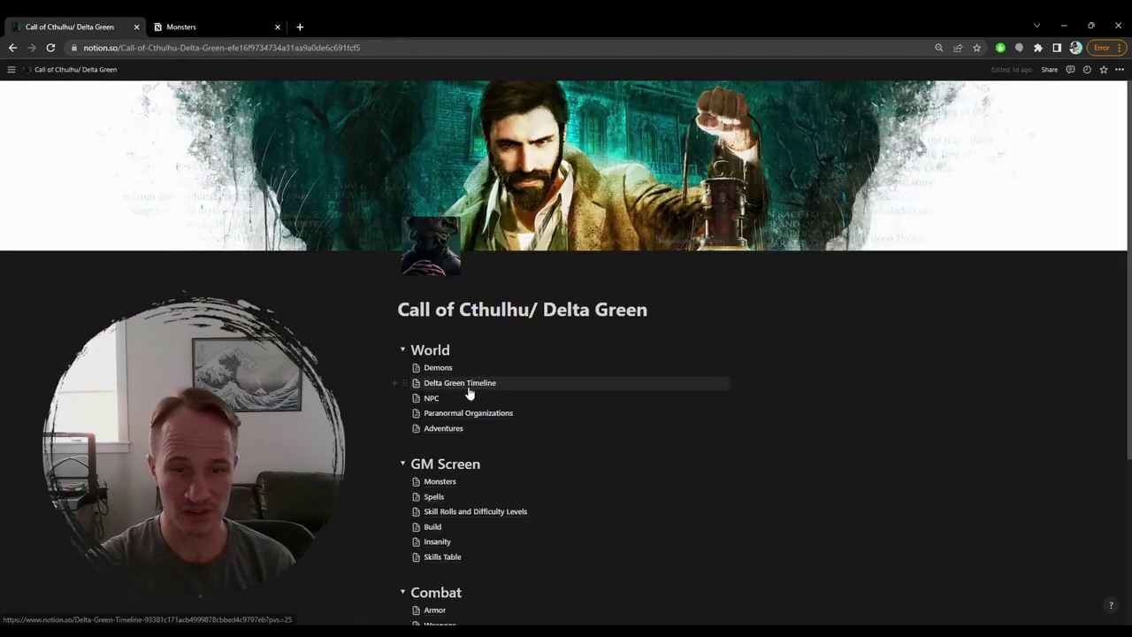
left_click(437, 398)
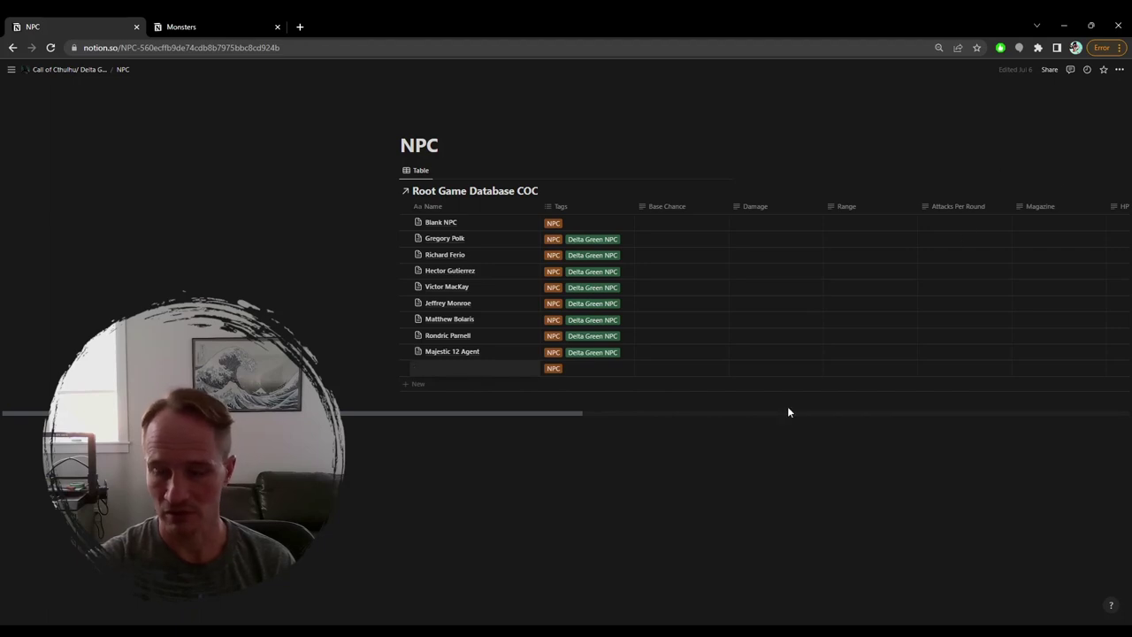
left_click_drag(570, 413, 695, 408)
- Create a new NPC table row from the NPC template
left_click(727, 170)
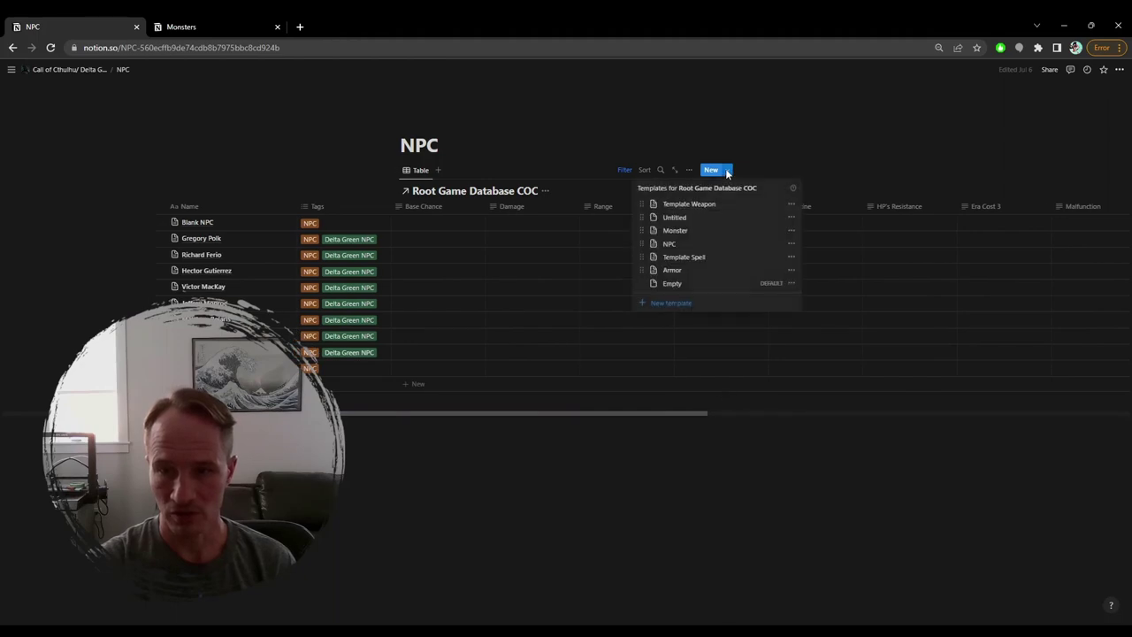
left_click(688, 248)
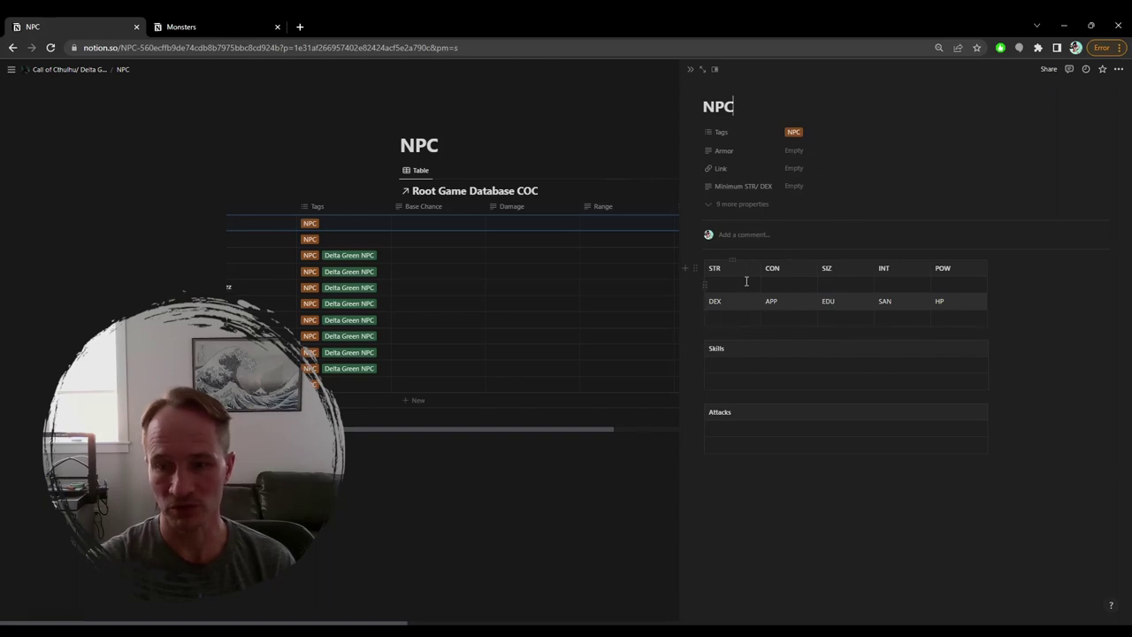
- Add a toggle list block labeled 'sf' below the Attacks section
left_click(732, 479)
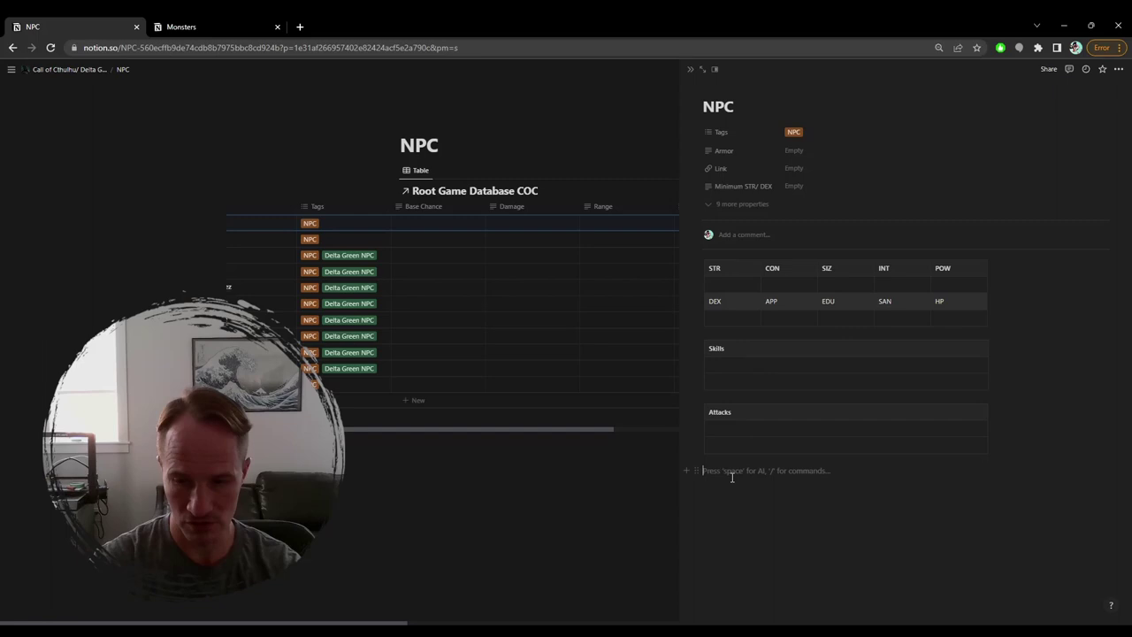
type("/")
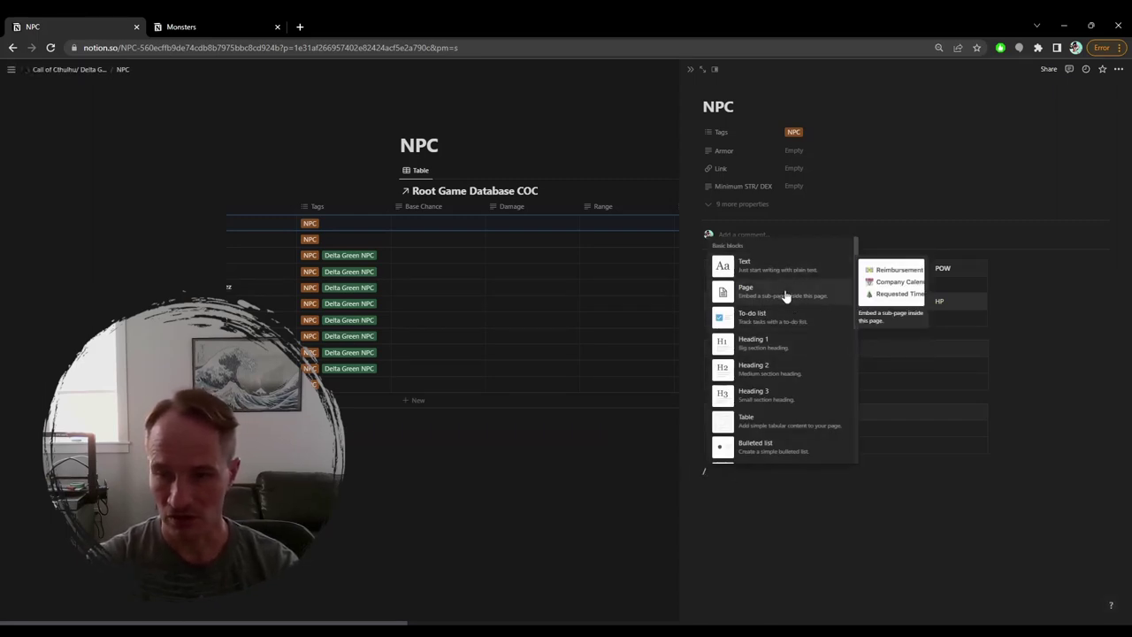
scroll(791, 361, "down", 3)
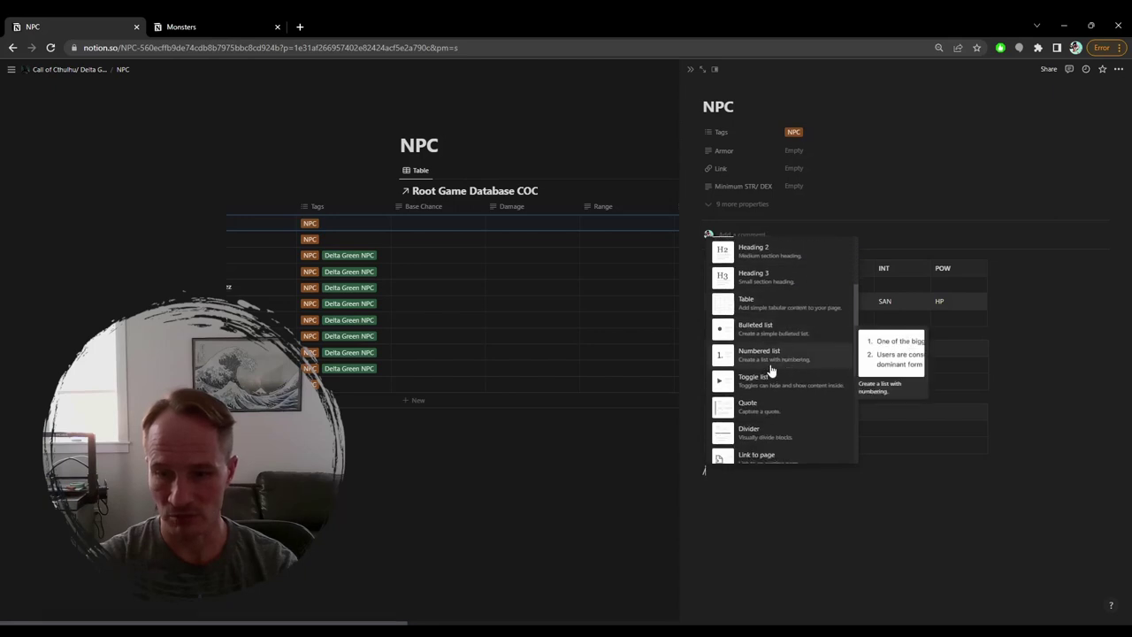
left_click(725, 384)
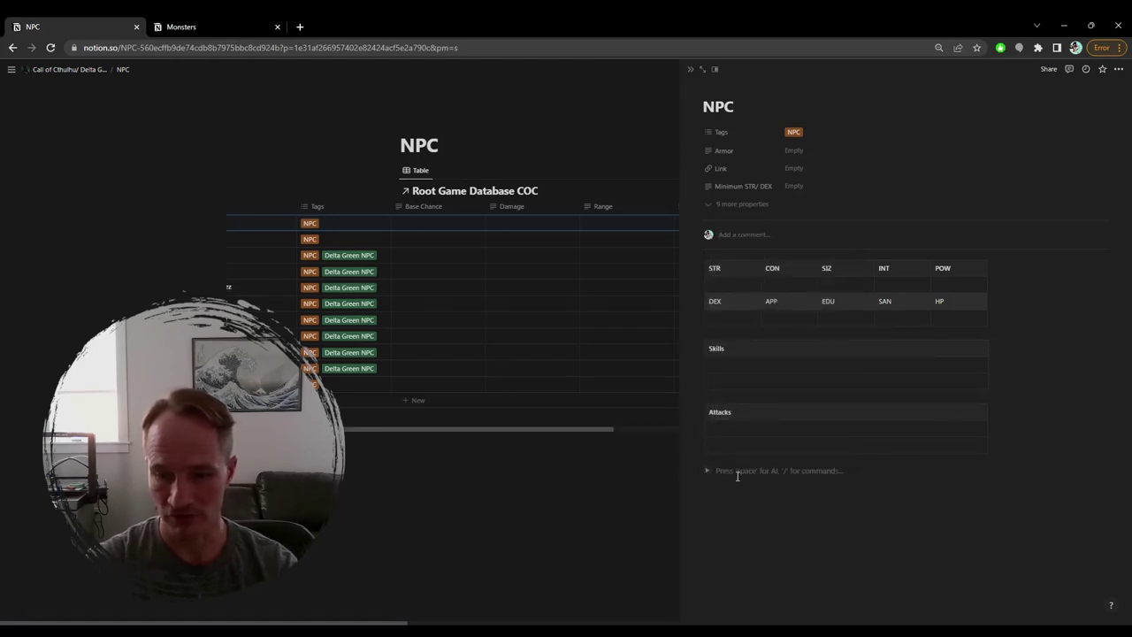
type("sf")
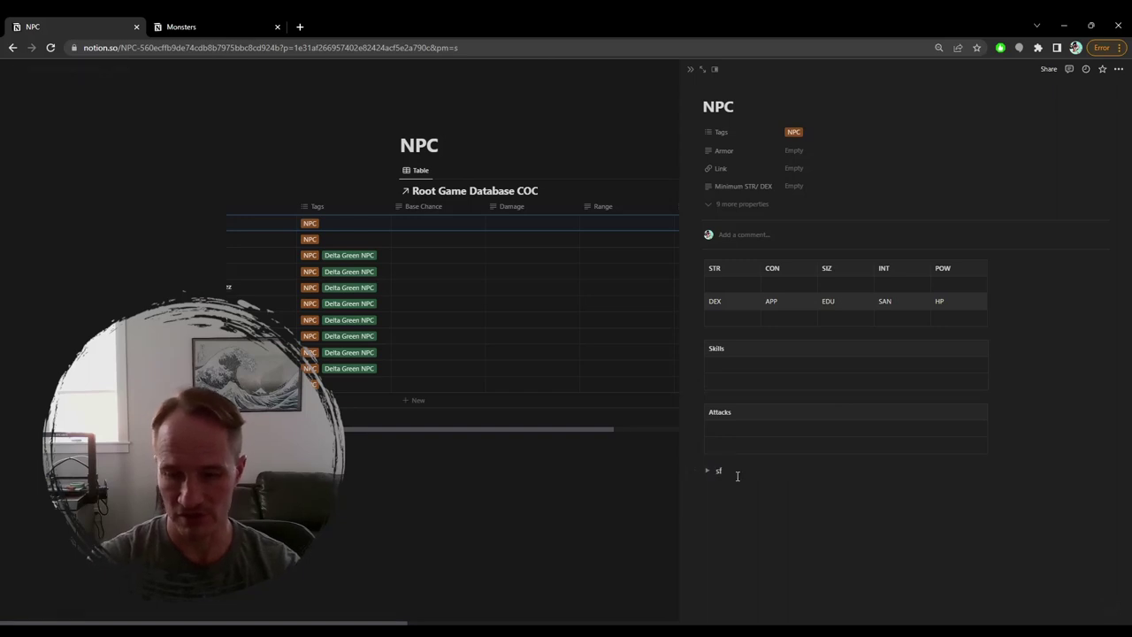
left_click(709, 478)
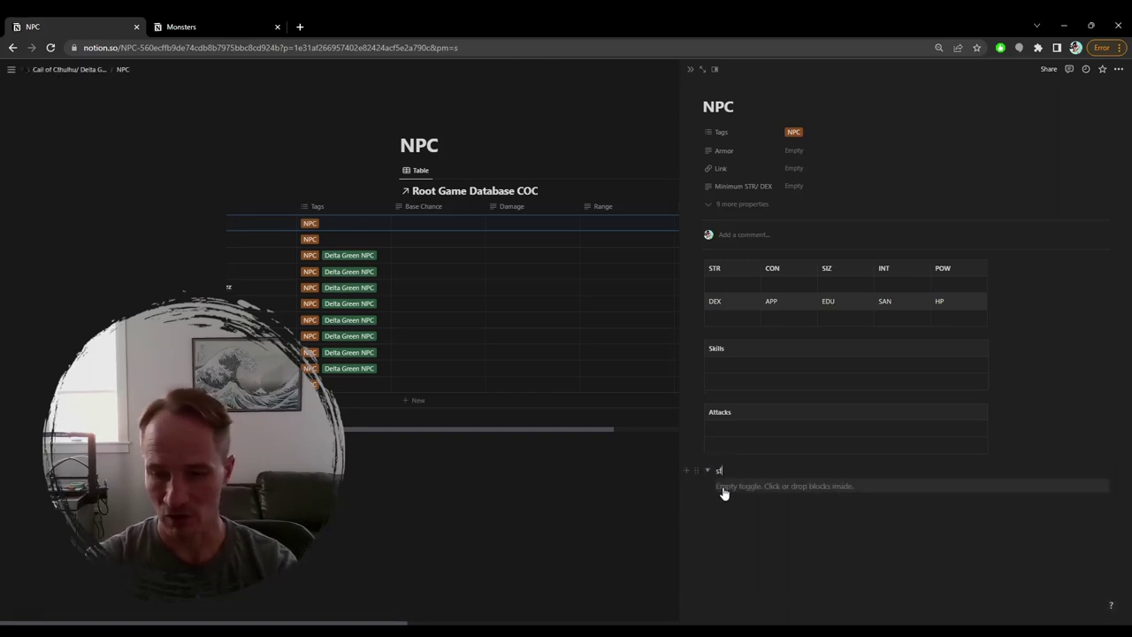
left_click(709, 472)
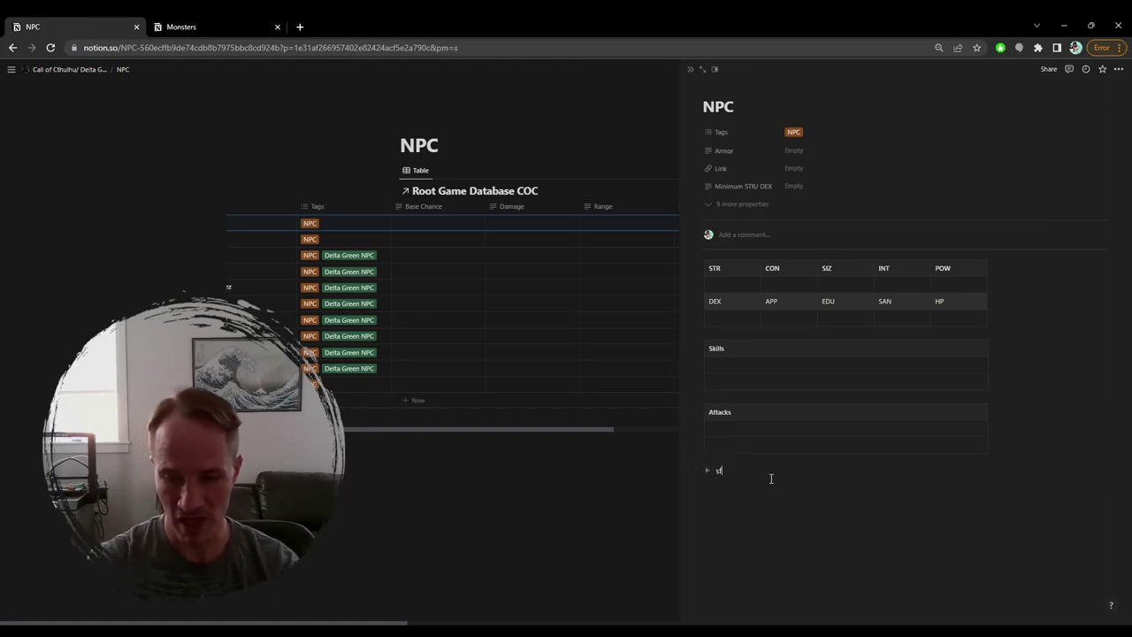
- Insert an empty simple table below the 'sf' toggle
left_click(732, 492)
type("/")
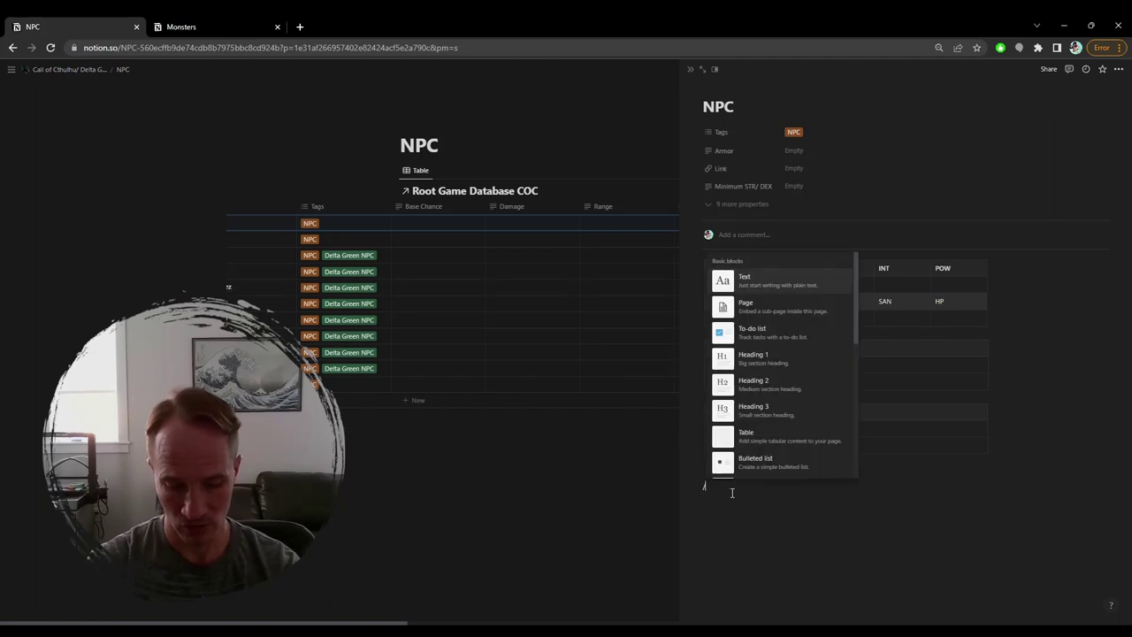
type("t")
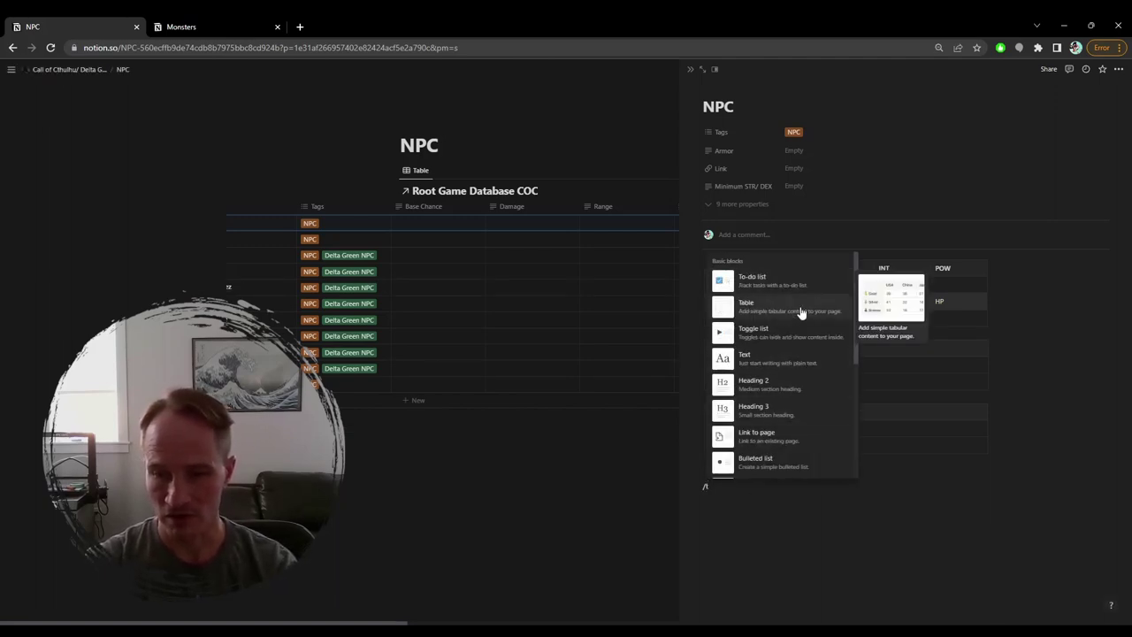
left_click(800, 312)
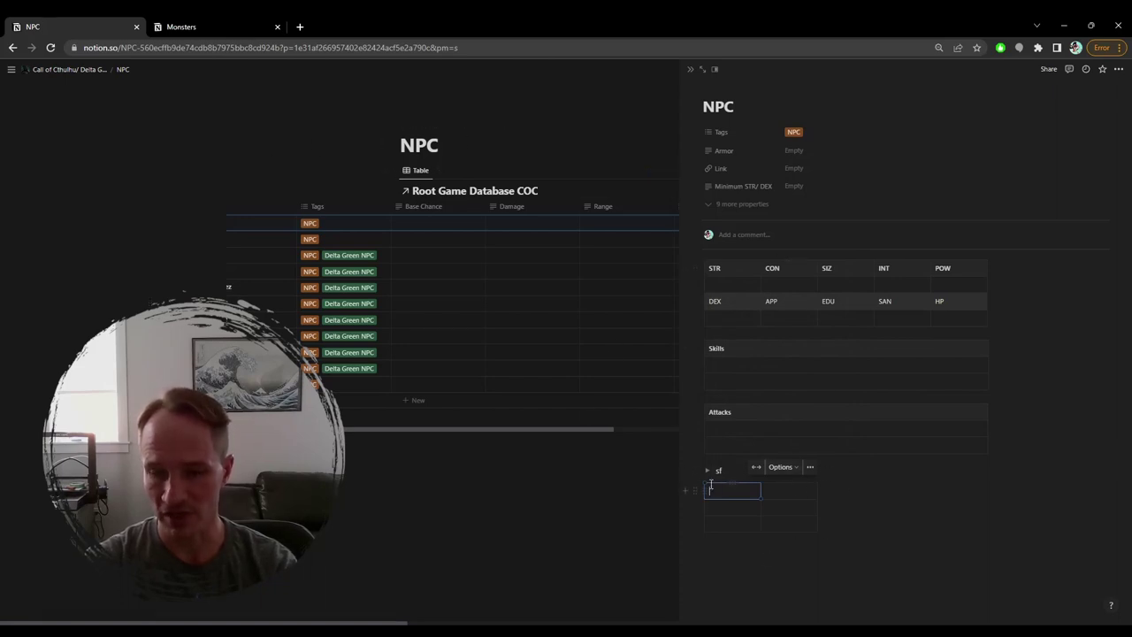
left_click(888, 528)
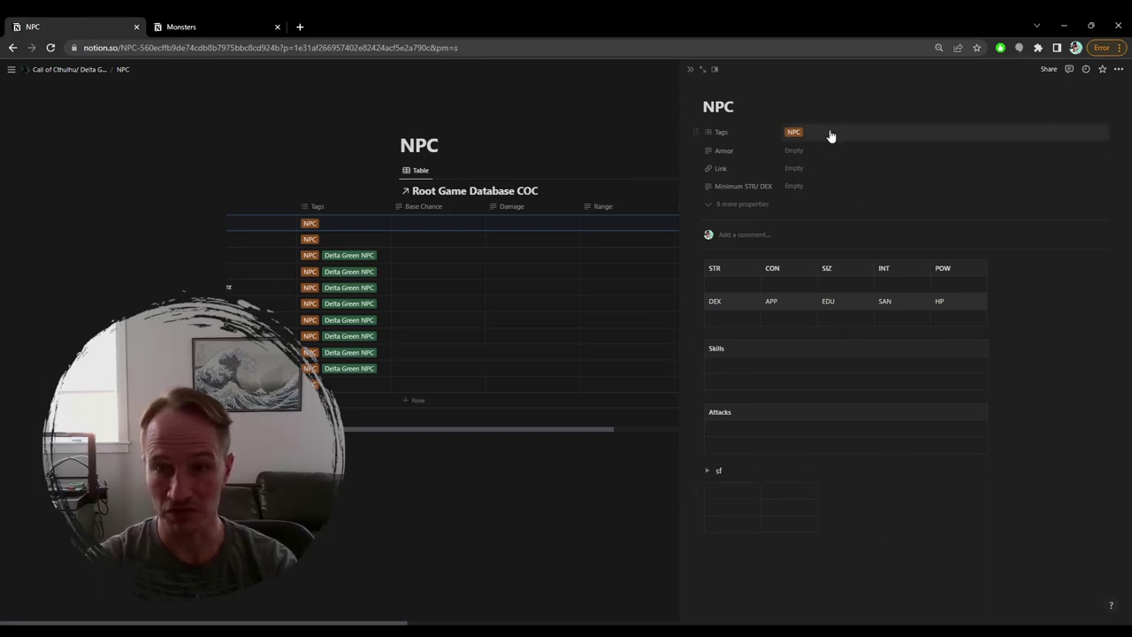
- Add a copied Root Game Database COC table view named 'Delta Green NPC'
key("Escape")
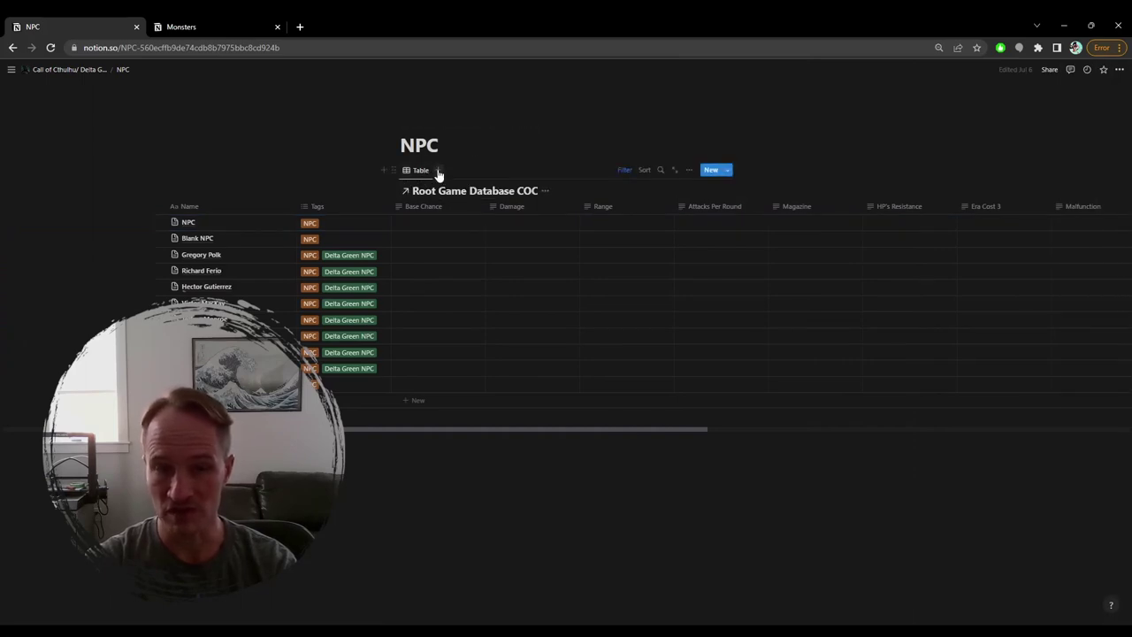
left_click(438, 171)
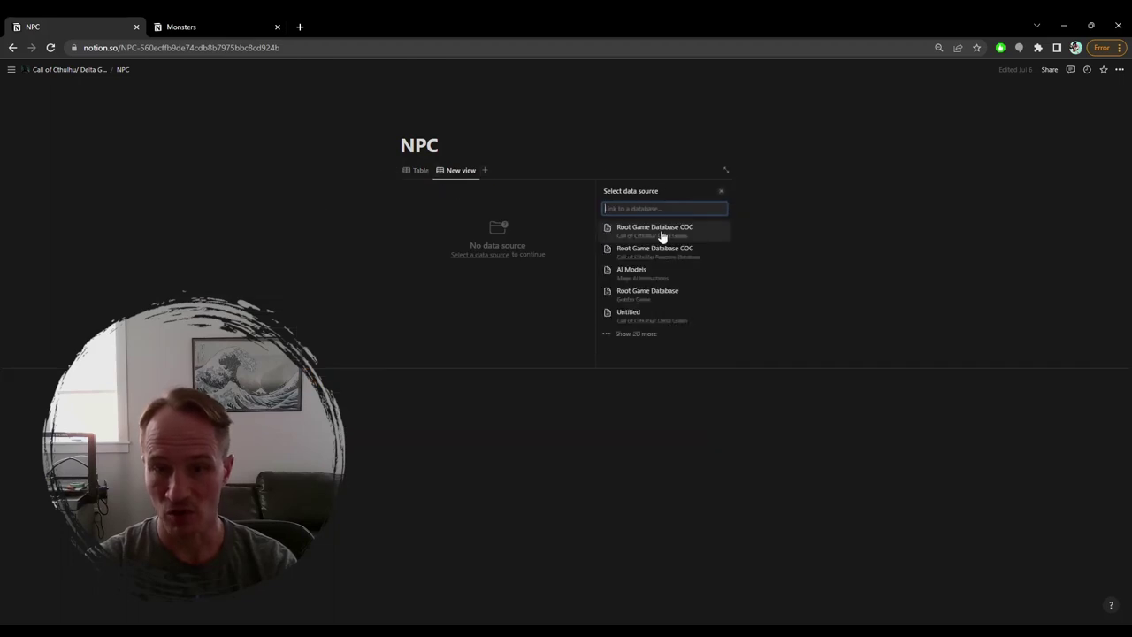
left_click(661, 232)
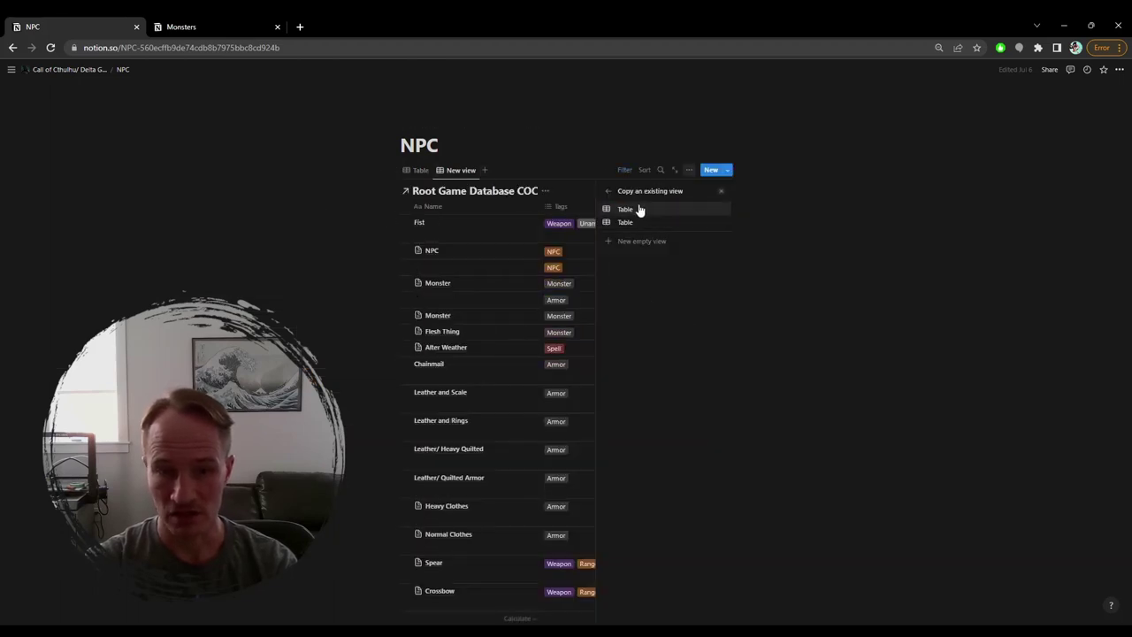
left_click(631, 225)
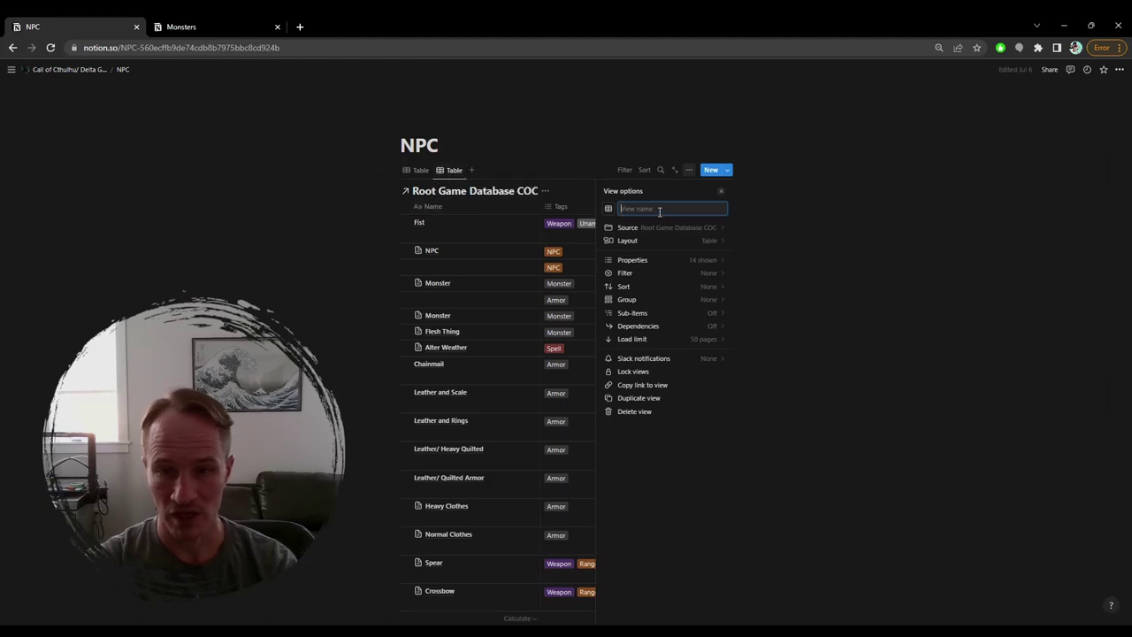
type("Delta")
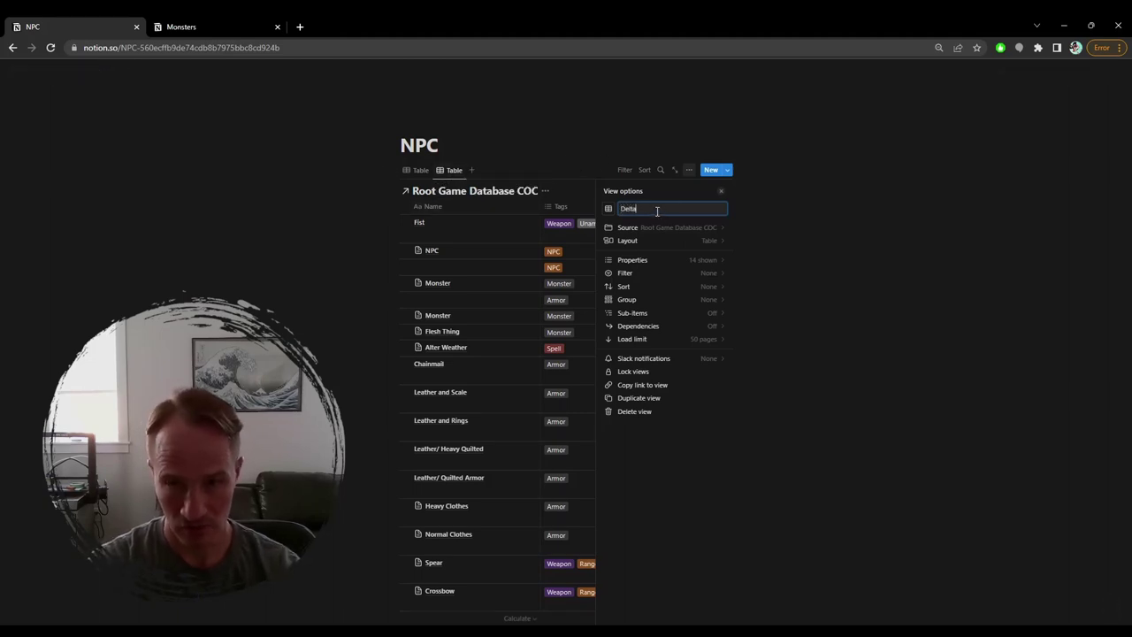
type(" Gr")
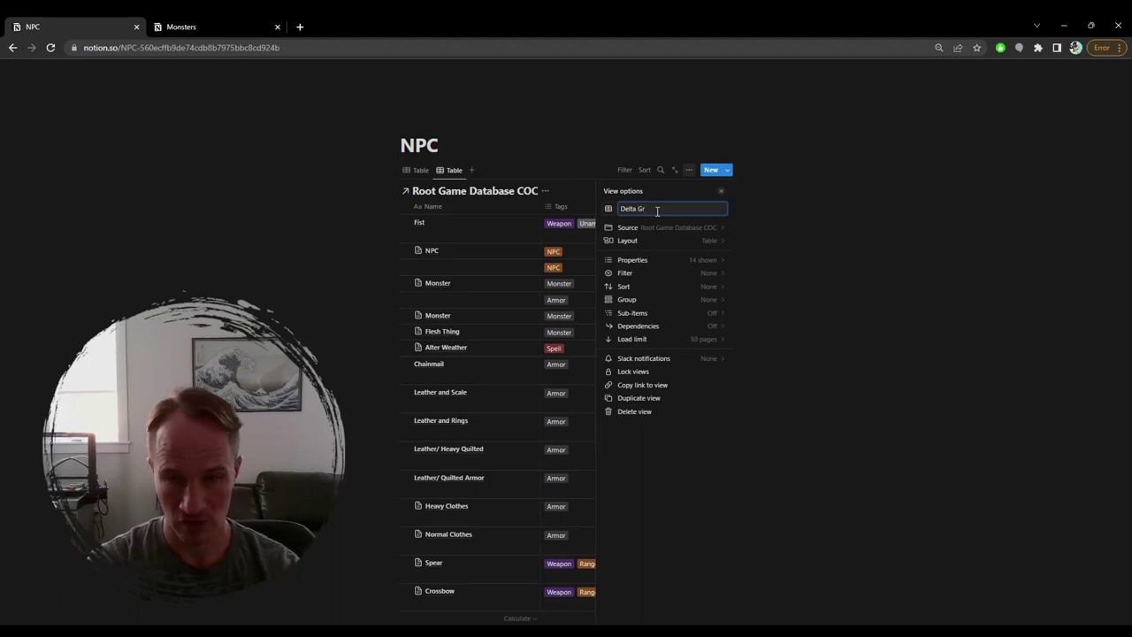
type("een NPC")
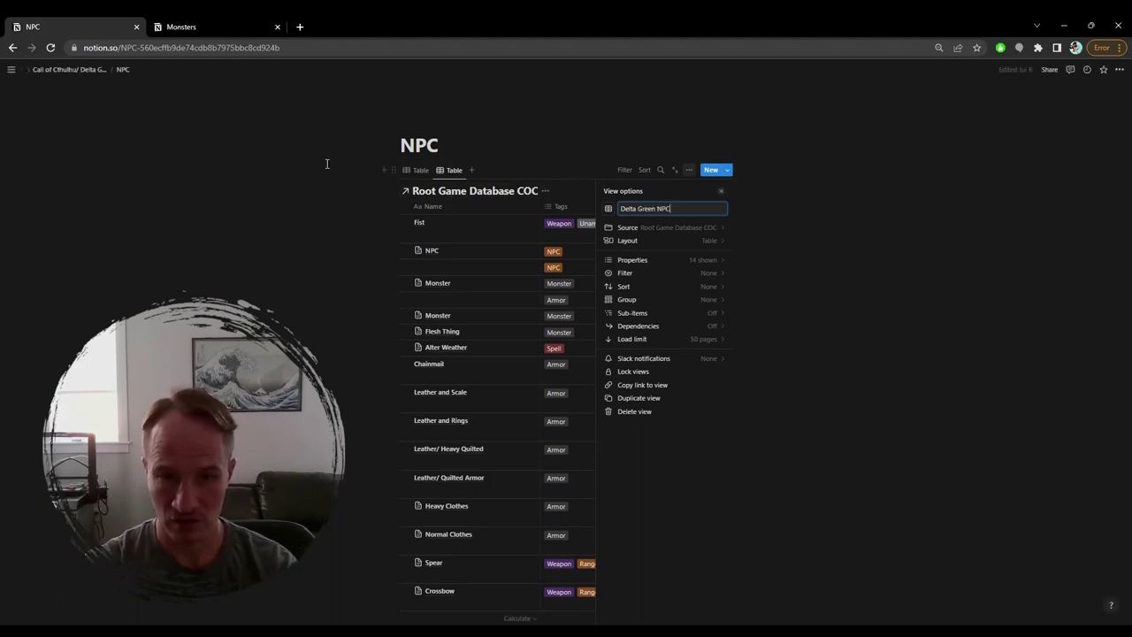
left_click(329, 161)
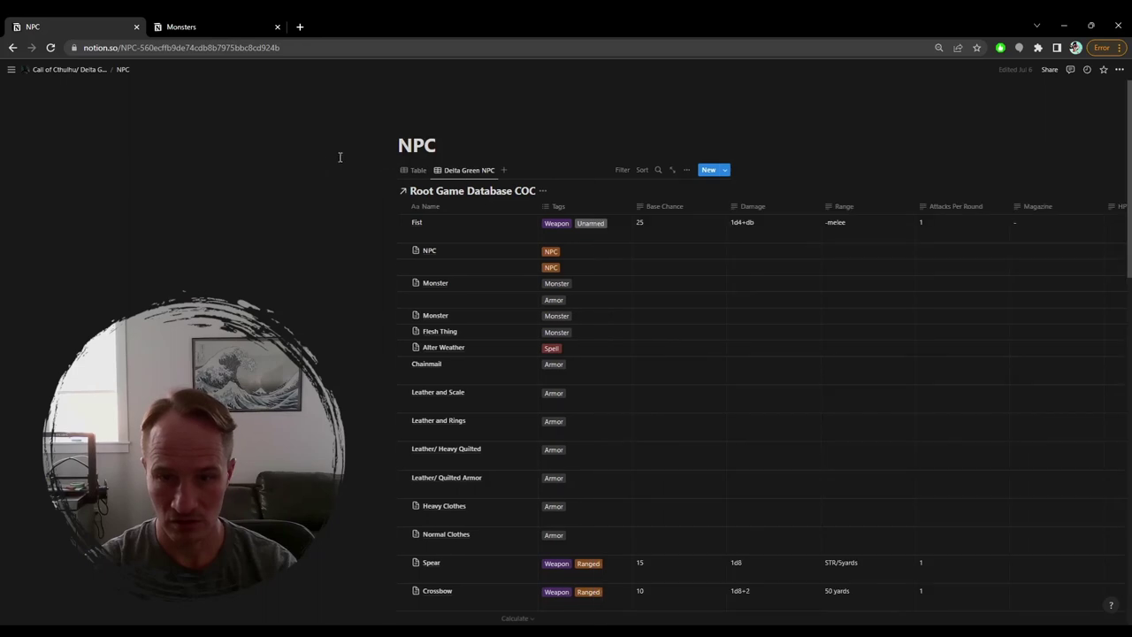
- Filter the Delta Green NPC view to rows whose Tags include Delta Green NPC
left_click(467, 171)
left_click(669, 122)
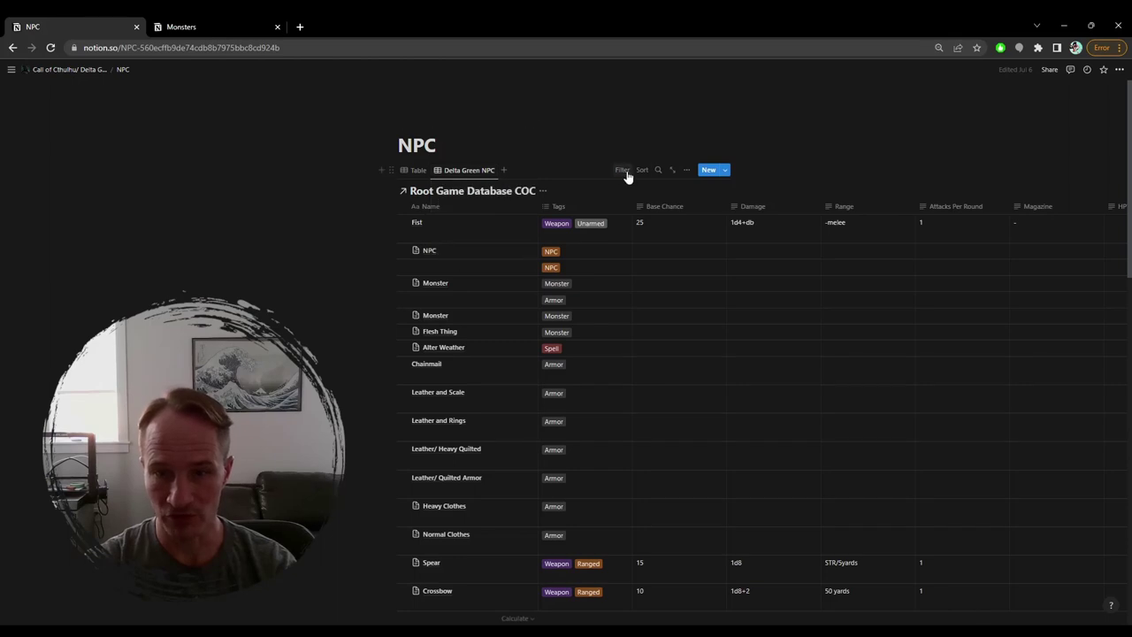
left_click(624, 172)
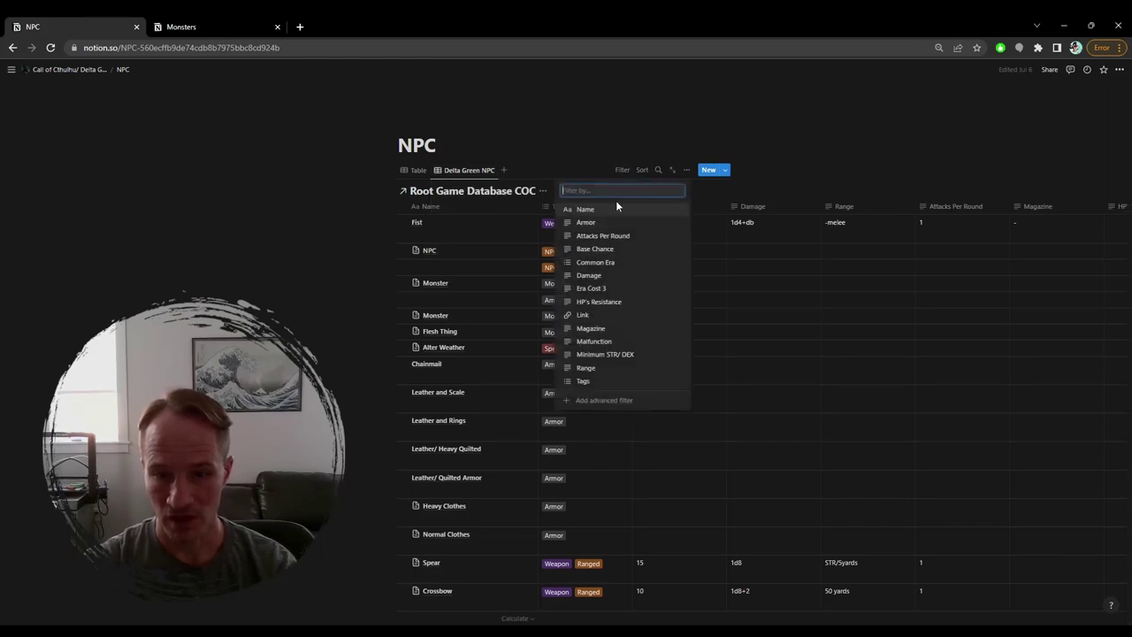
left_click(583, 382)
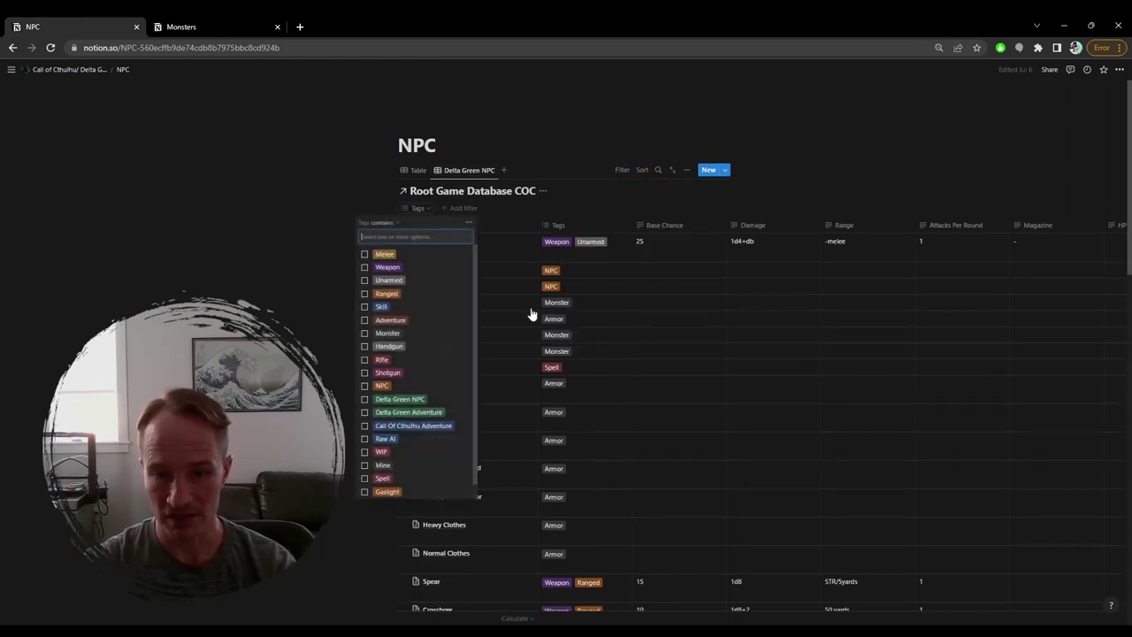
left_click(424, 402)
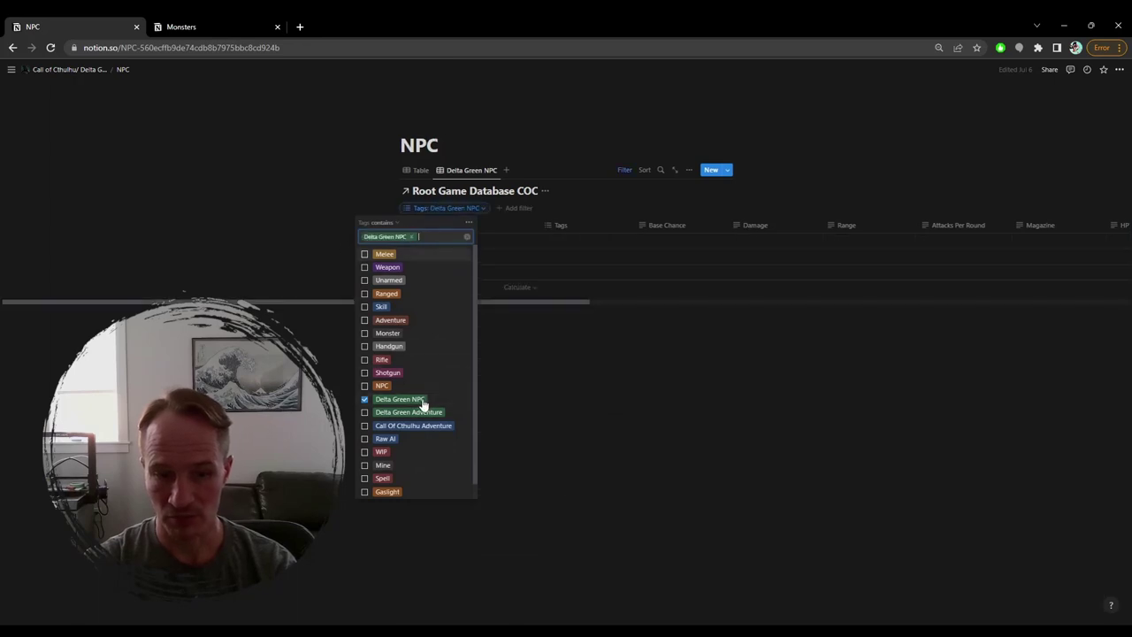
left_click(220, 190)
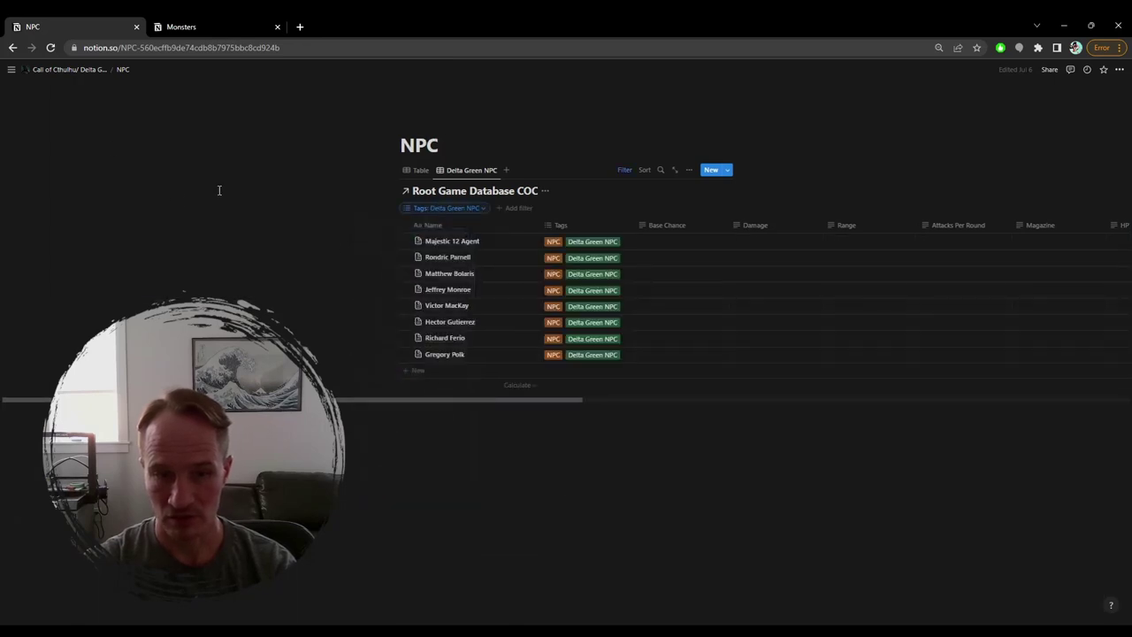
- Compare against the unfiltered Table view, then switch to the published Monsters page
left_click(421, 172)
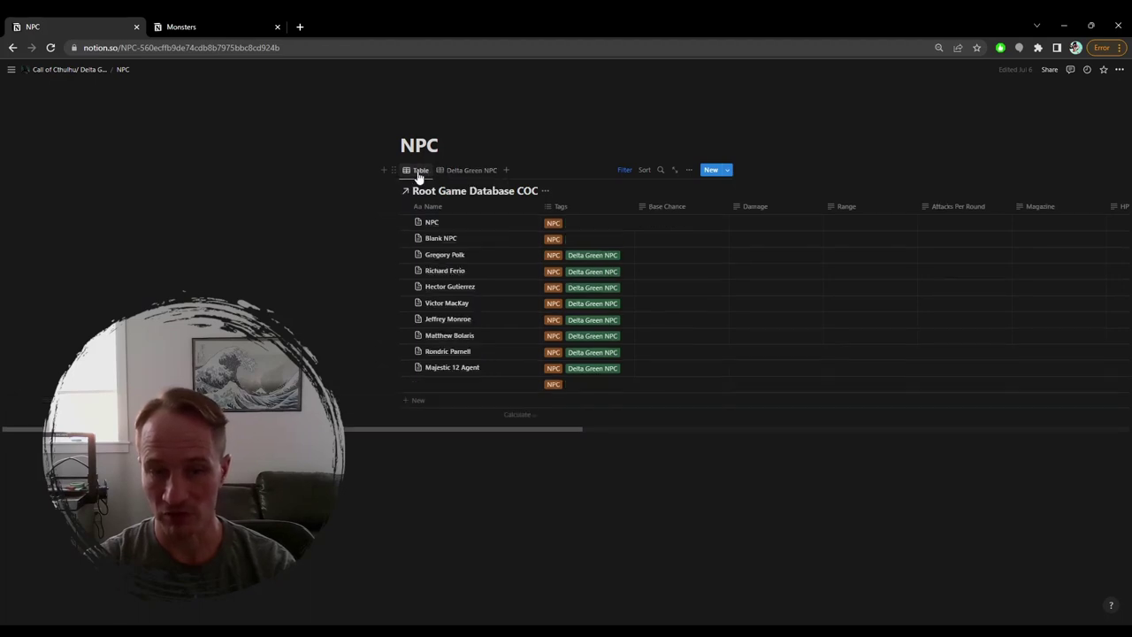
left_click(465, 172)
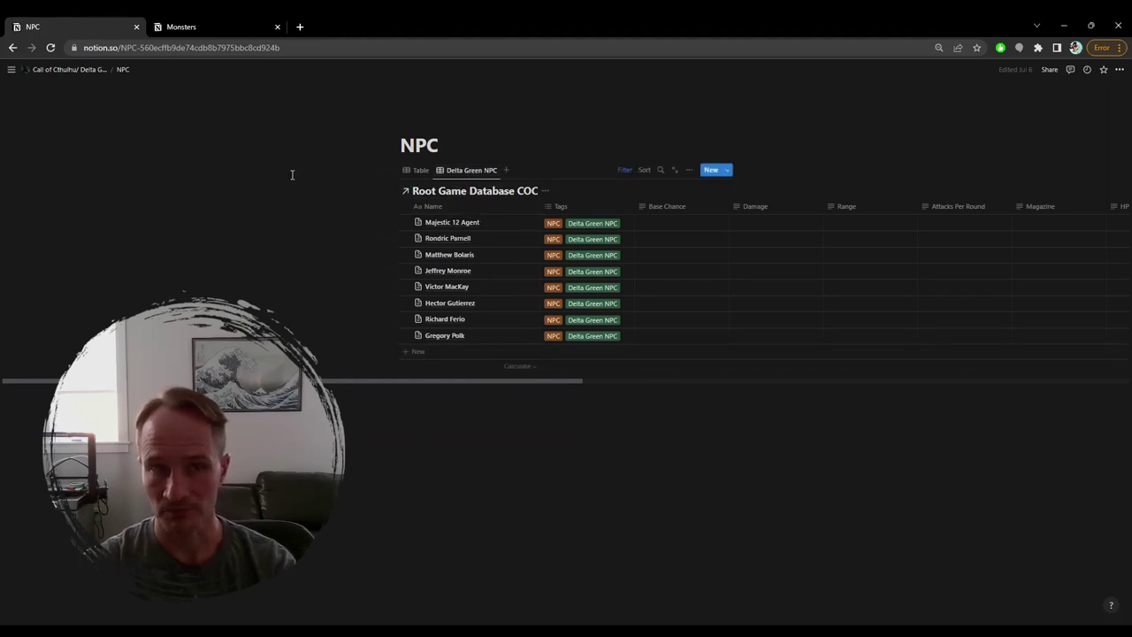
left_click(210, 25)
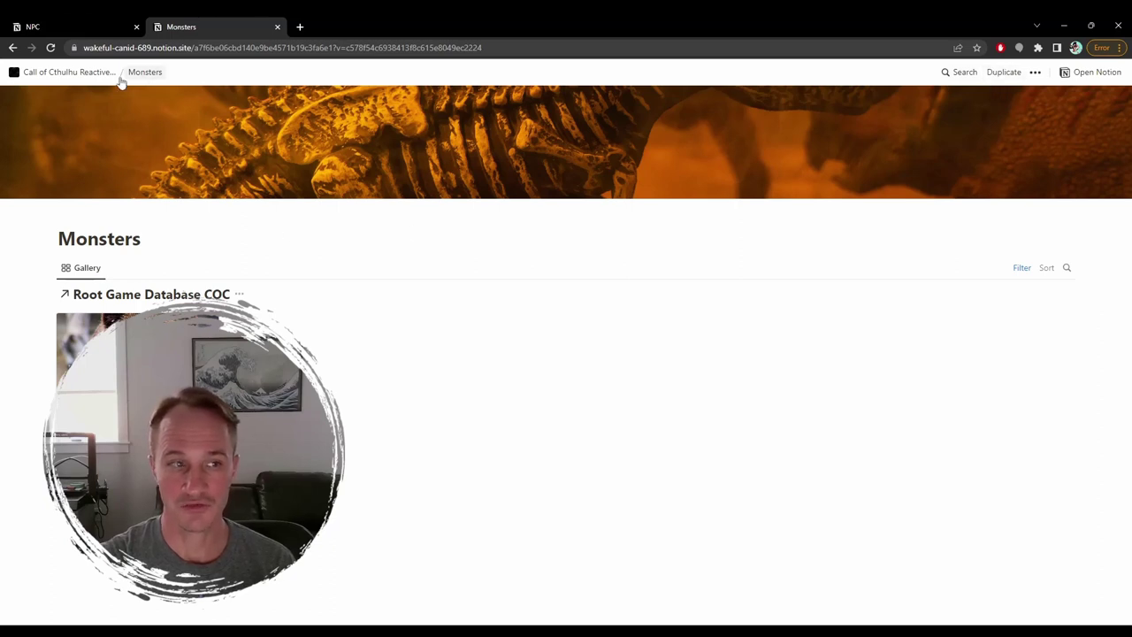
- From the Call of Cthulhu Reactive Database home, open the Paranormal Organizations page
left_click(63, 74)
scroll(309, 299, "down", 3)
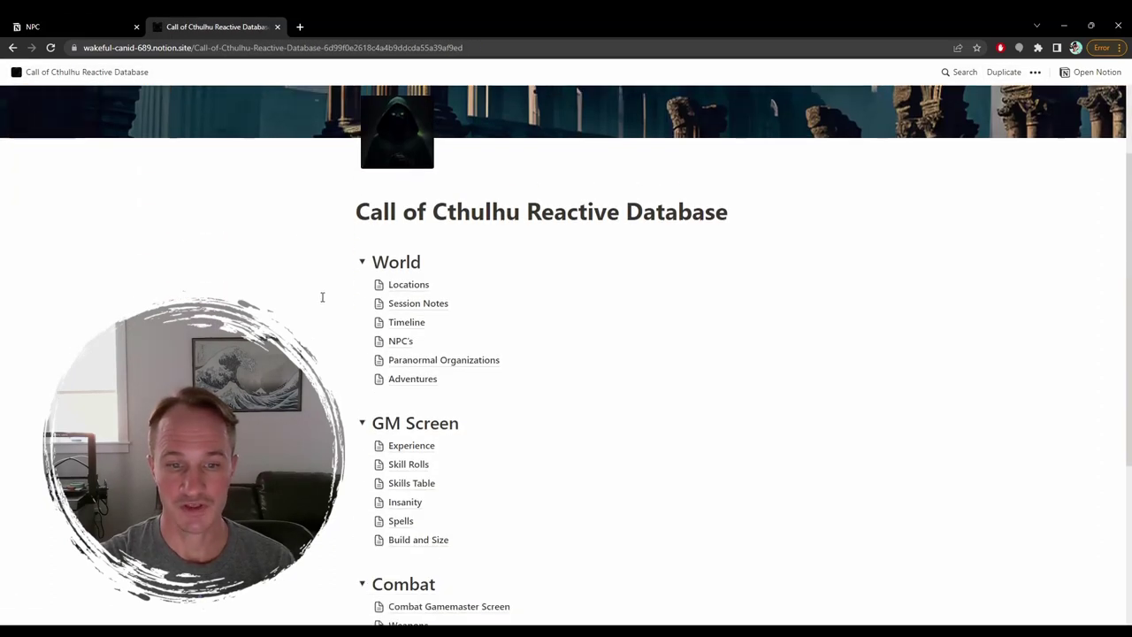
scroll(287, 293, "up", 2)
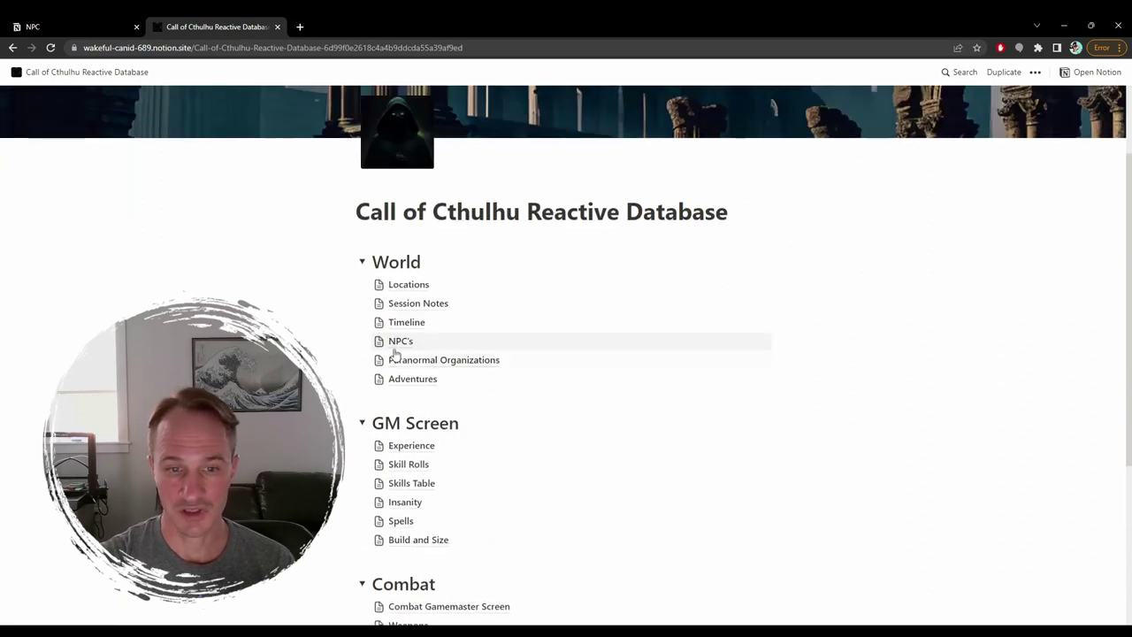
left_click(478, 373)
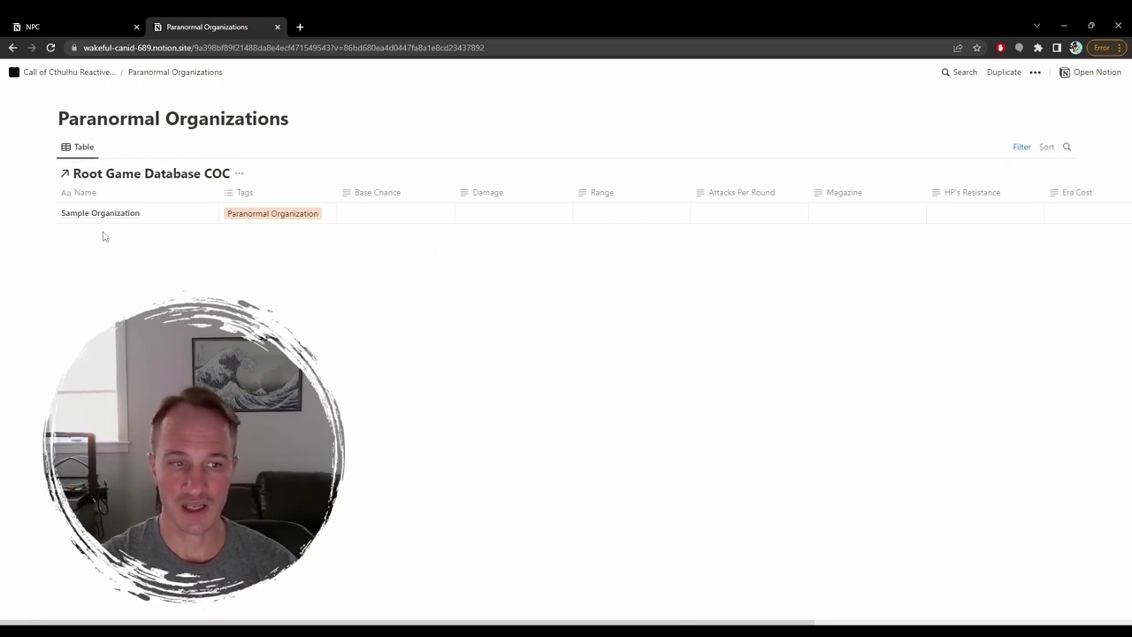
- Switch back to the workspace NPC page showing the Delta Green NPC view
left_click(66, 25)
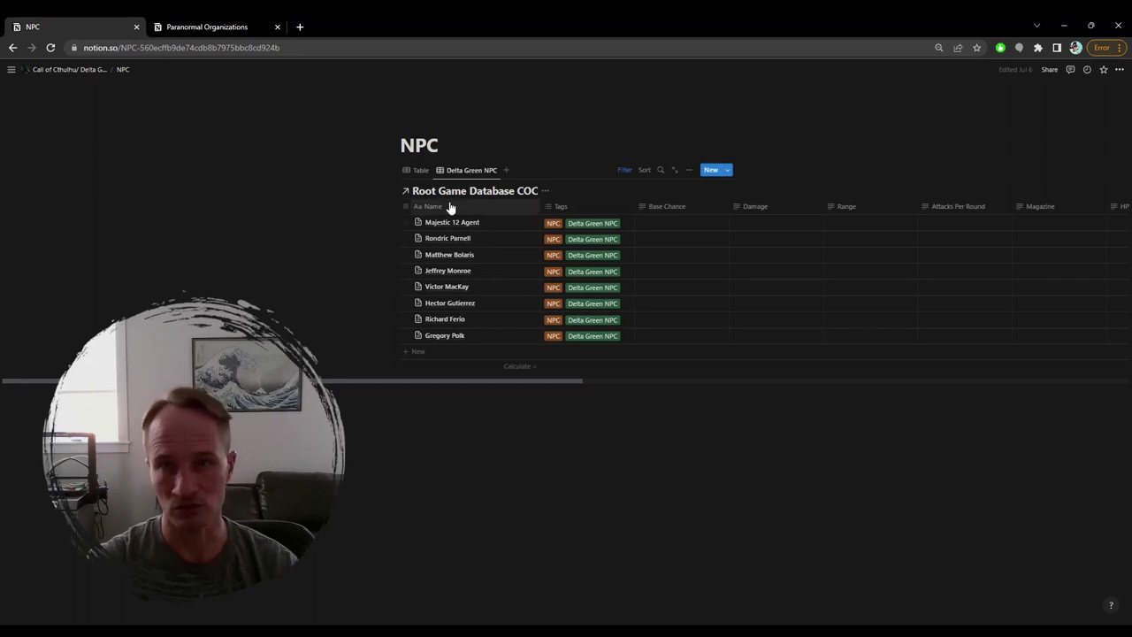